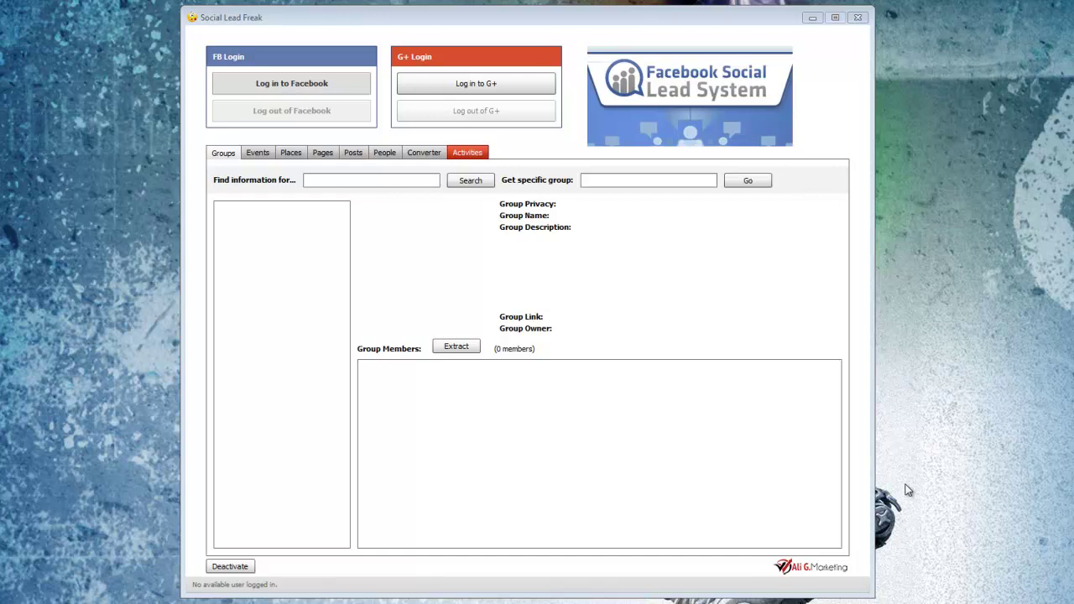
Step: Log in to Facebook from Social Lead Freak with the account password
left_click(308, 88)
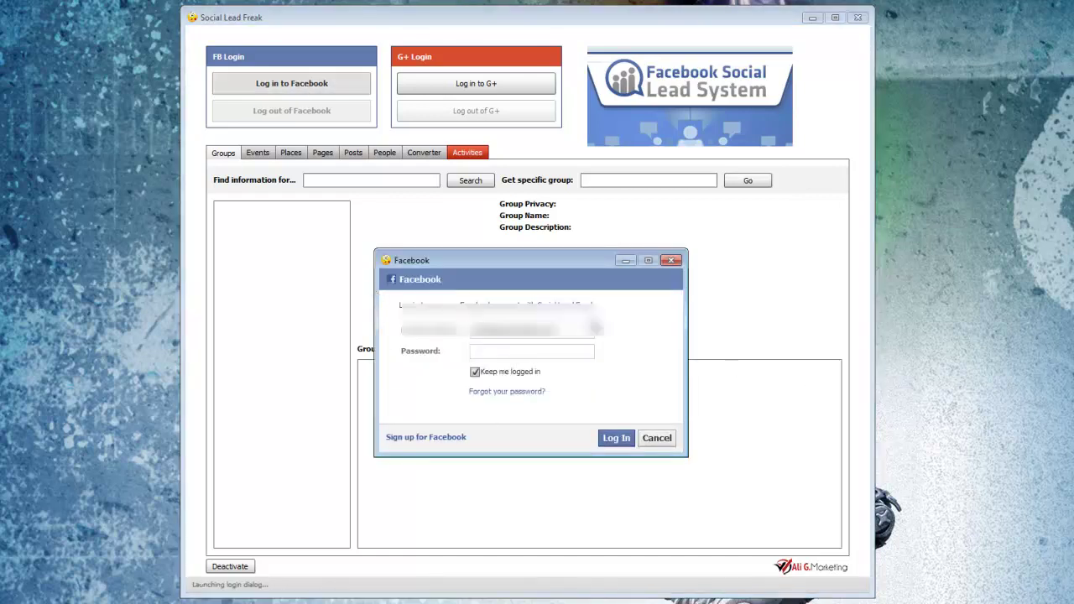
left_click(516, 351)
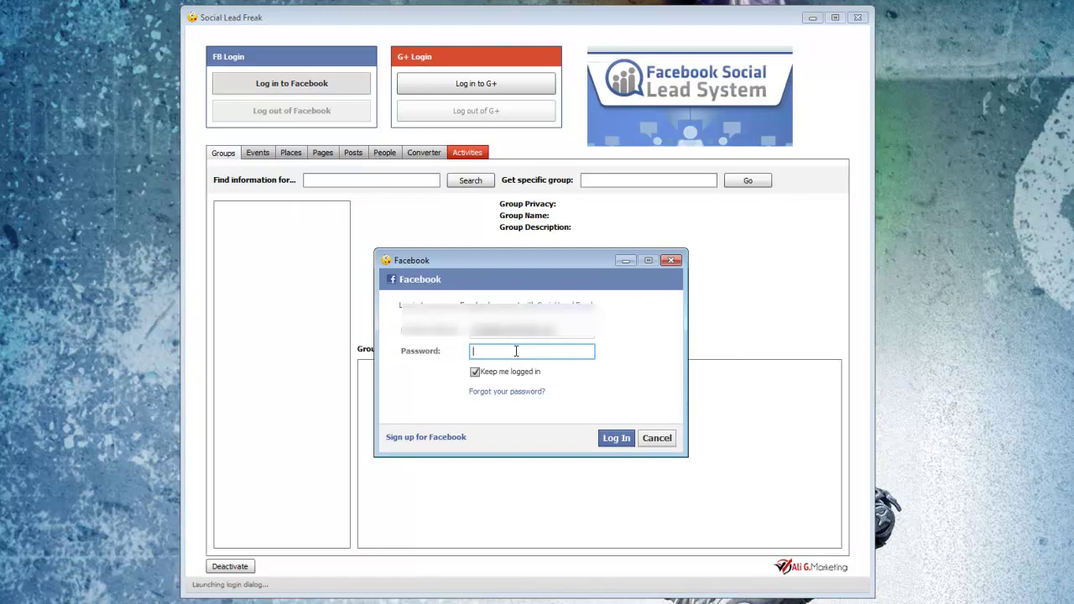
type("*******")
key("Return")
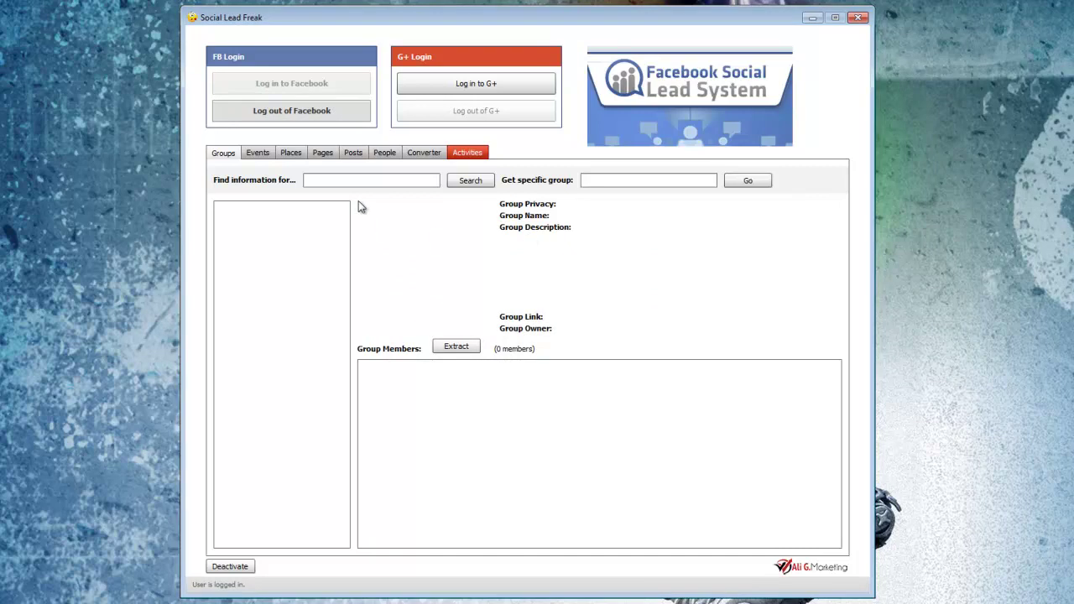
Step: Look over the Events, Places, Pages, Posts and People search tabs, then return to Groups
left_click(381, 181)
left_click(259, 154)
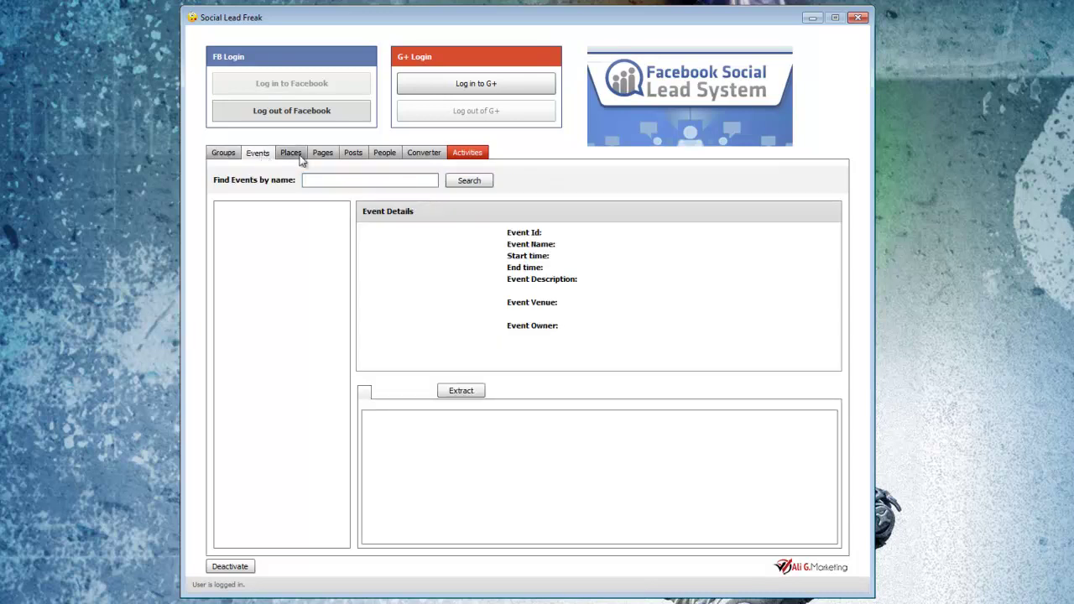
left_click(293, 158)
left_click(328, 157)
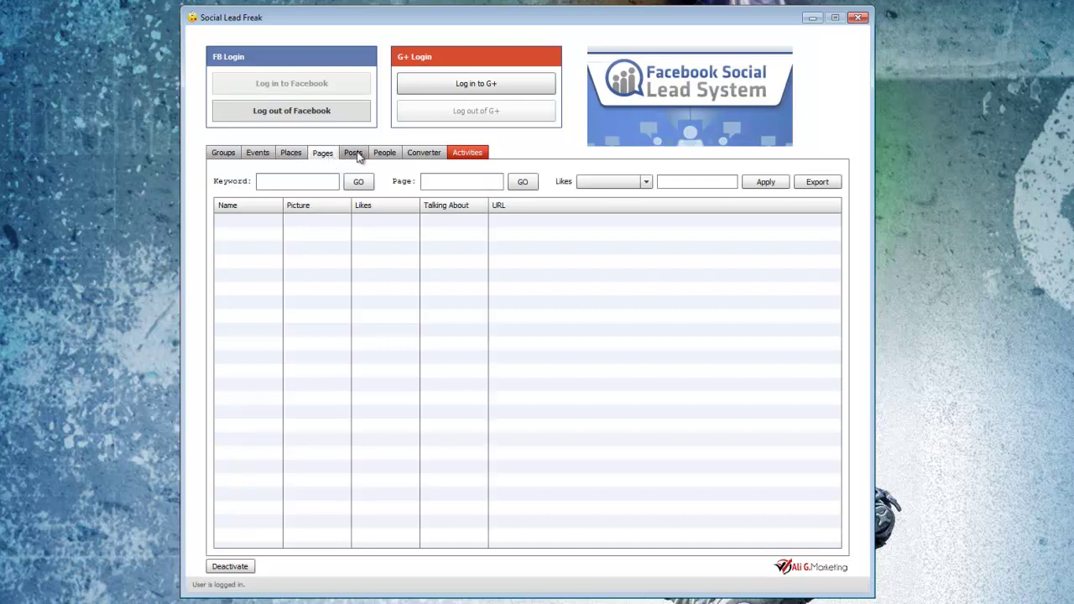
left_click(356, 156)
left_click(386, 157)
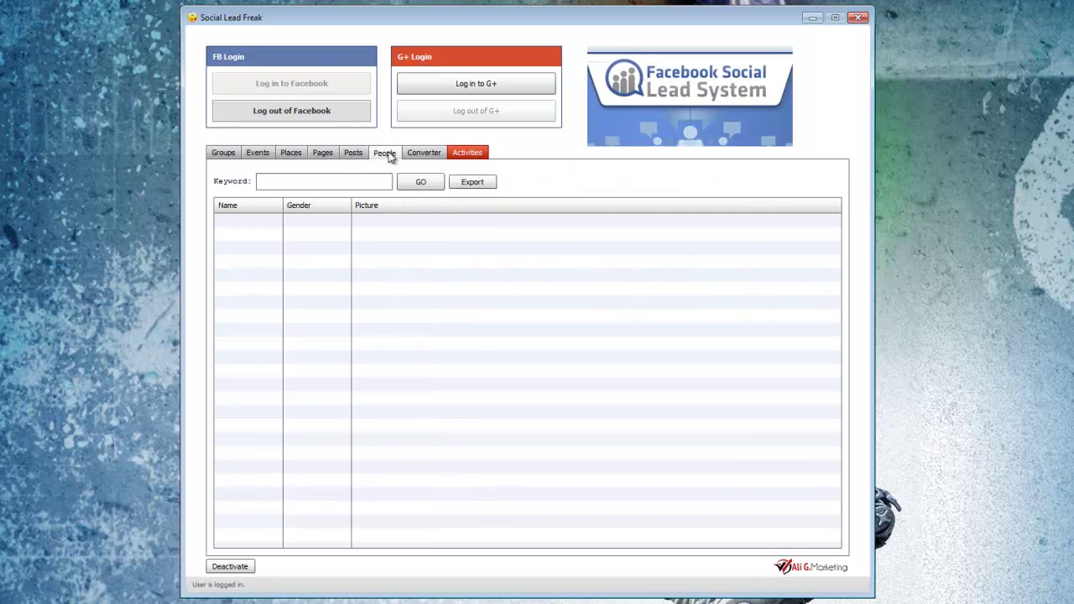
left_click(233, 158)
left_click(343, 181)
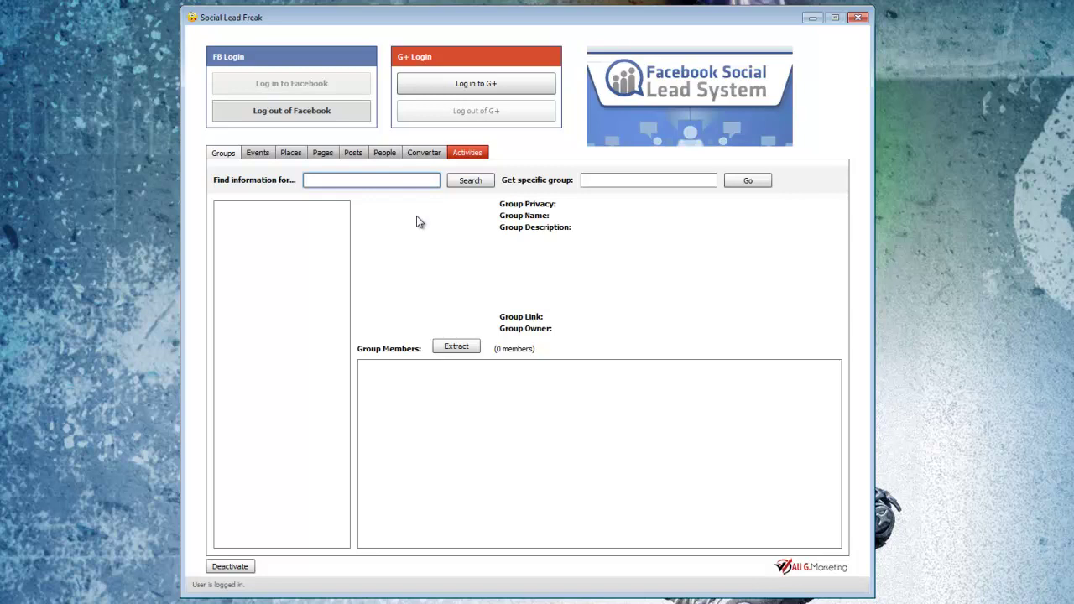
Step: Search groups for 'knitting' and view Knitting & Crochet and Knitting Machine Items for Sale
type("knitting")
left_click(470, 181)
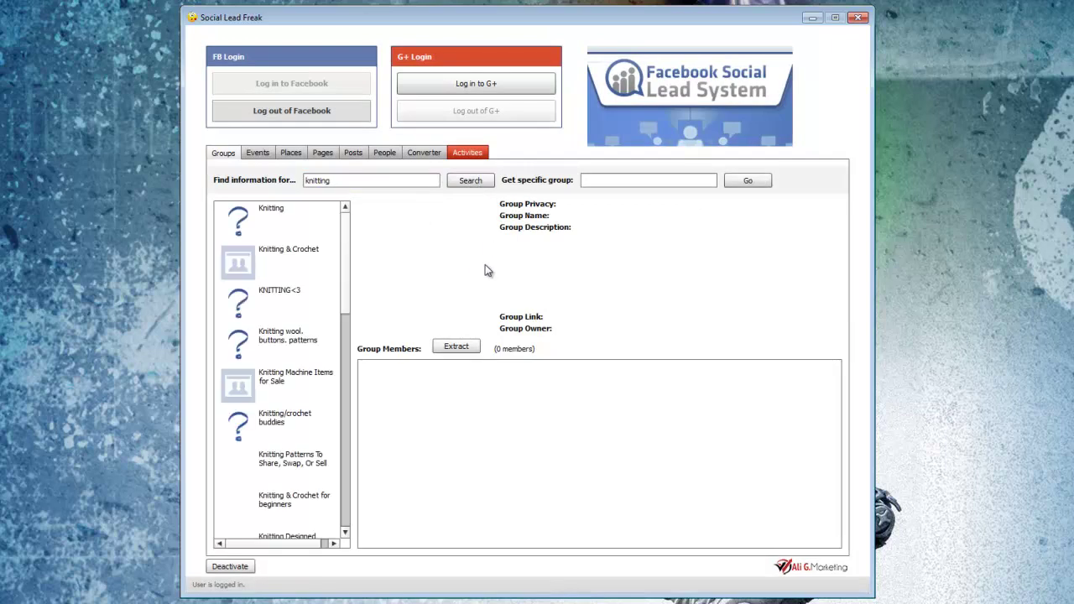
left_click(291, 259)
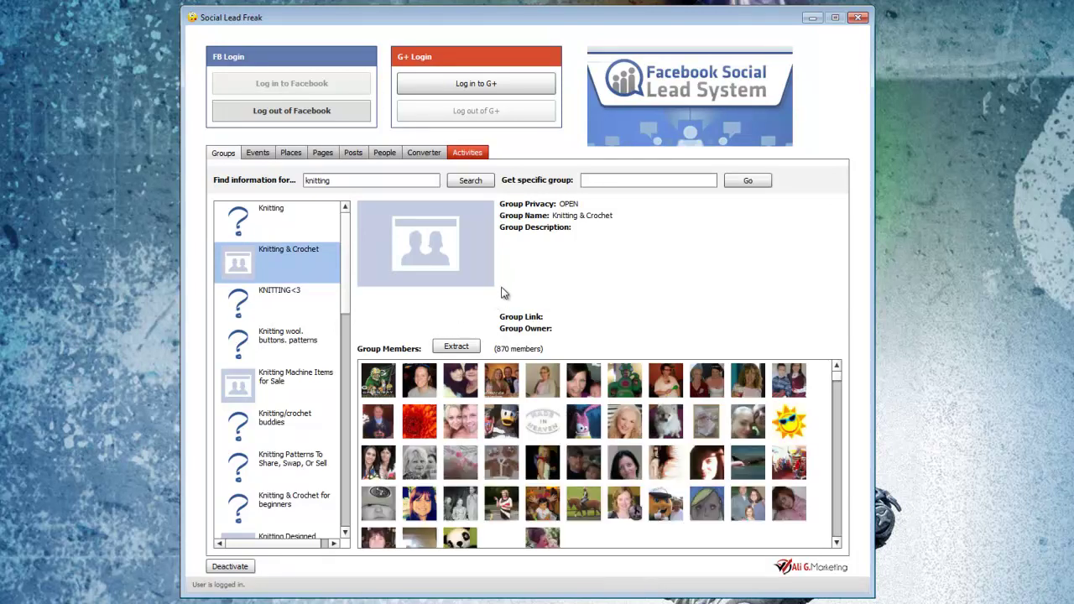
left_click(327, 376)
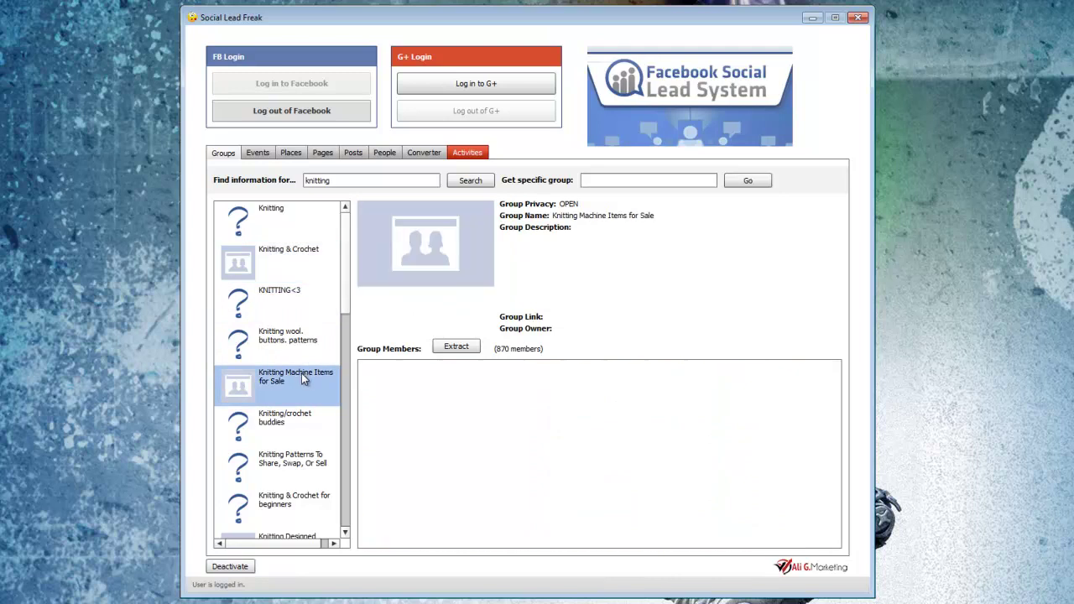
scroll(345, 304, "down", 3)
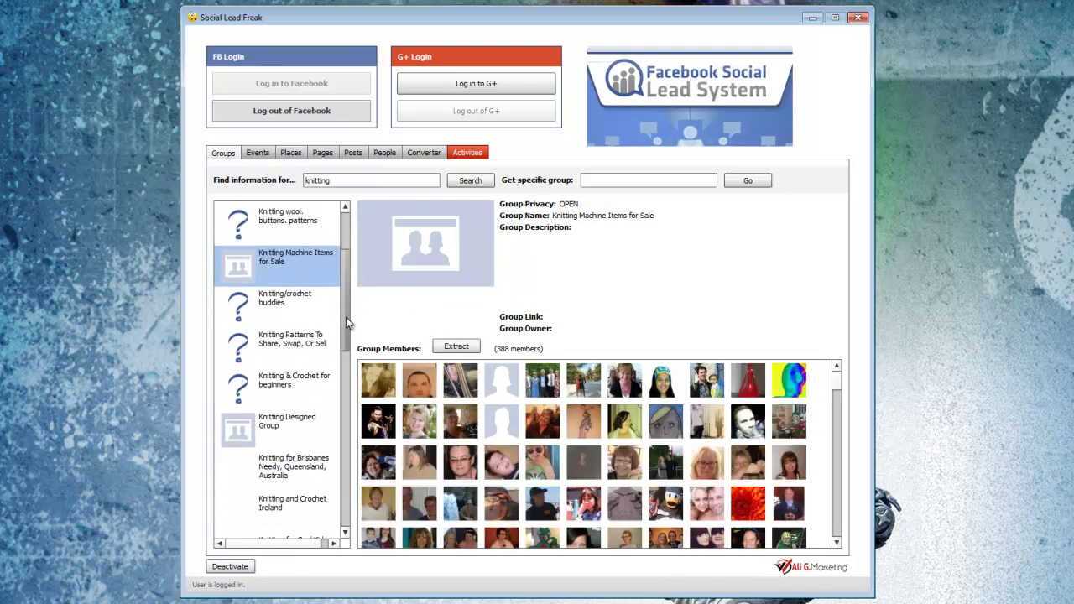
Step: Browse more knitting groups and load Knitting and Designs with its 1823 members
scroll(346, 323, "down", 2)
left_click(296, 363)
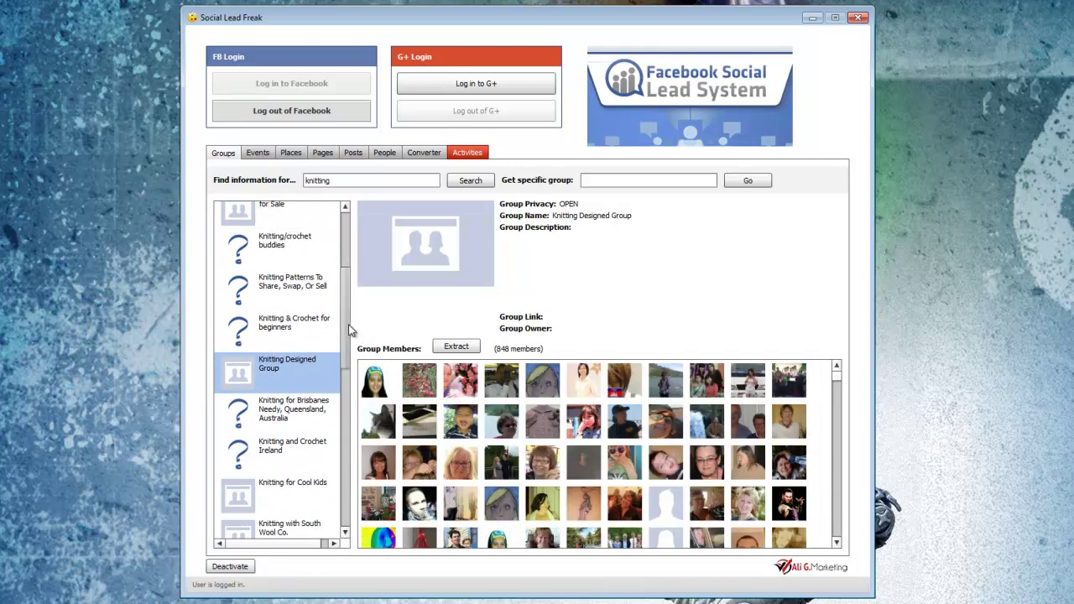
scroll(340, 348, "down", 4)
left_click(294, 317)
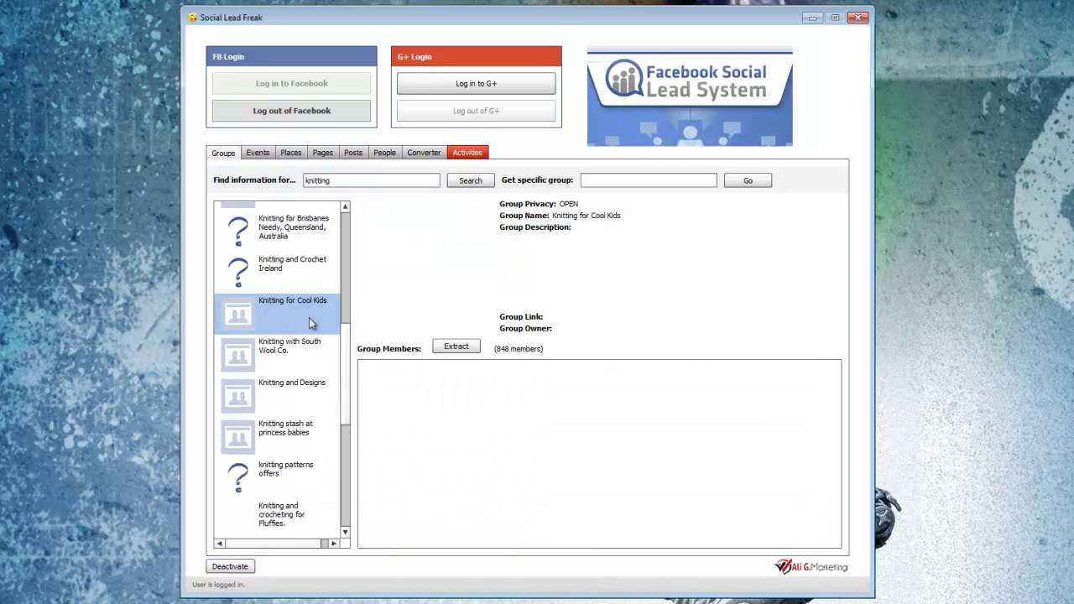
left_click(307, 356)
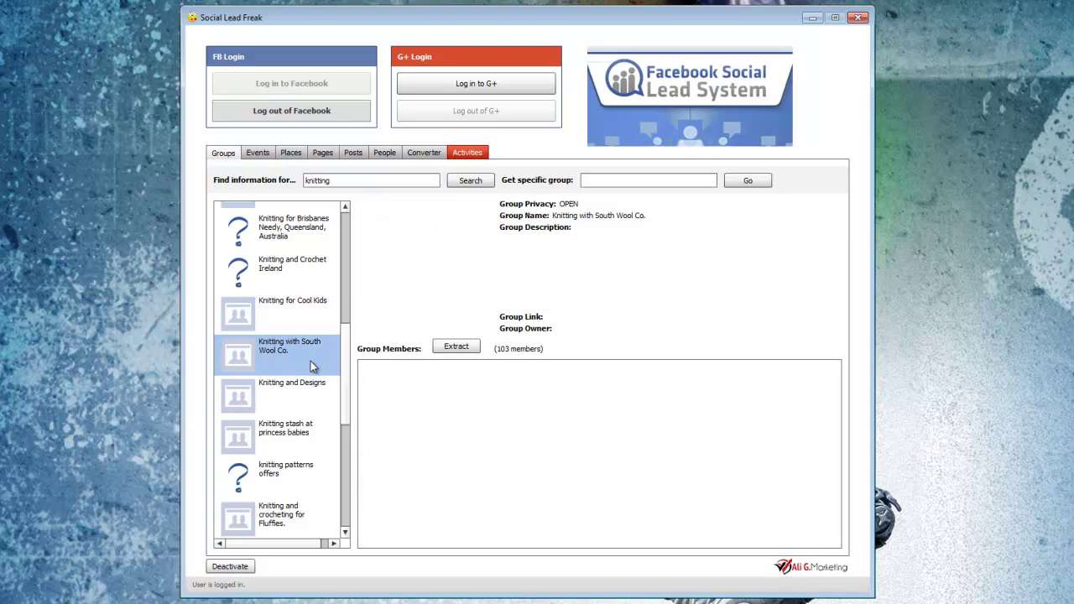
left_click(302, 396)
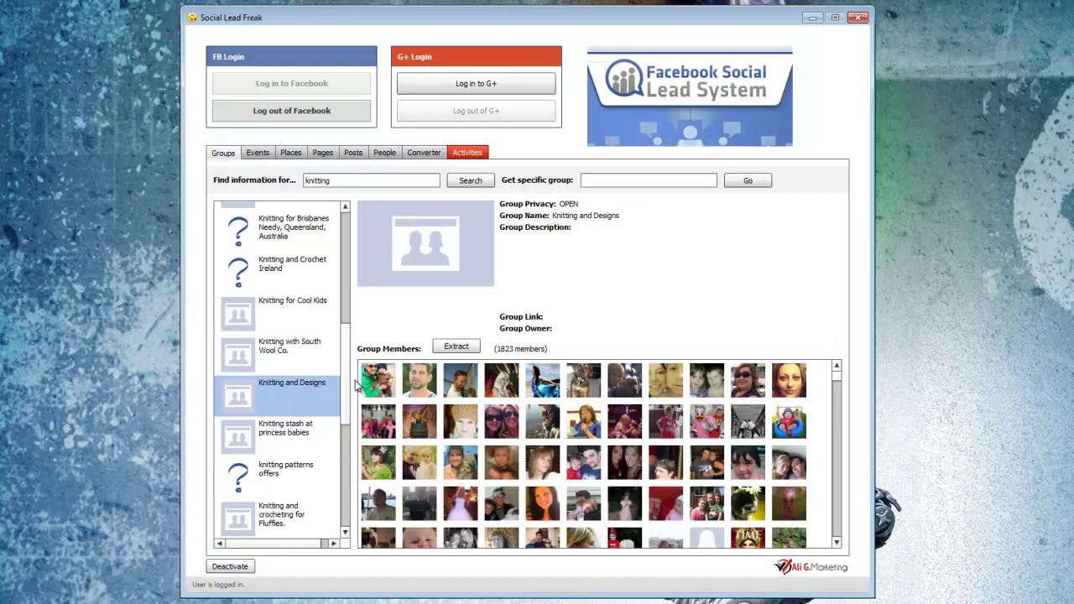
Step: Extract the member IDs and create a new Knitting folder under FB Group IDS
left_click(456, 347)
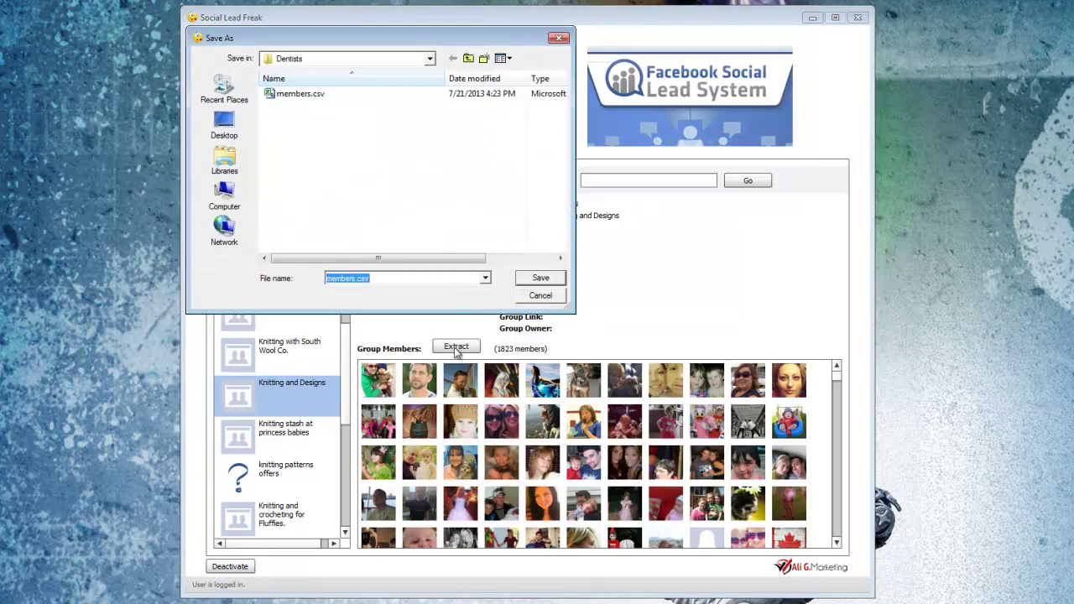
left_click(468, 58)
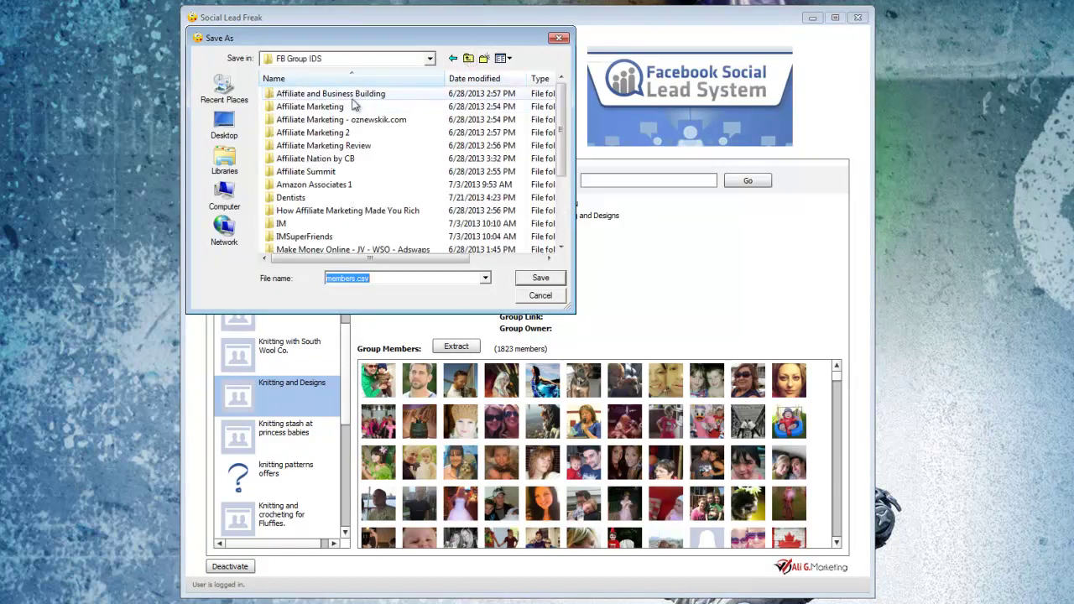
left_click(484, 58)
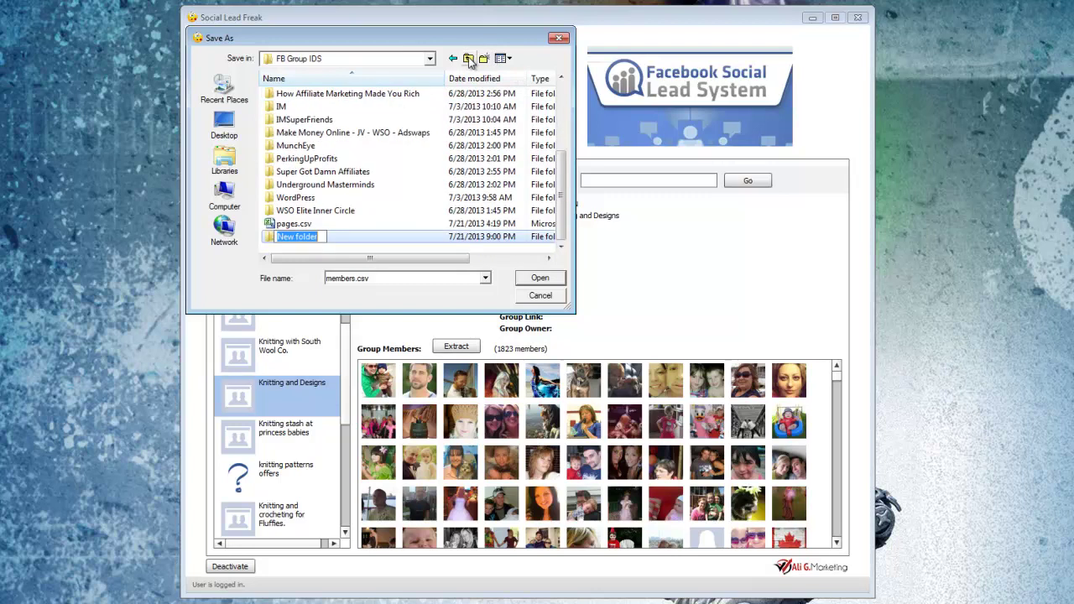
type("Knitting")
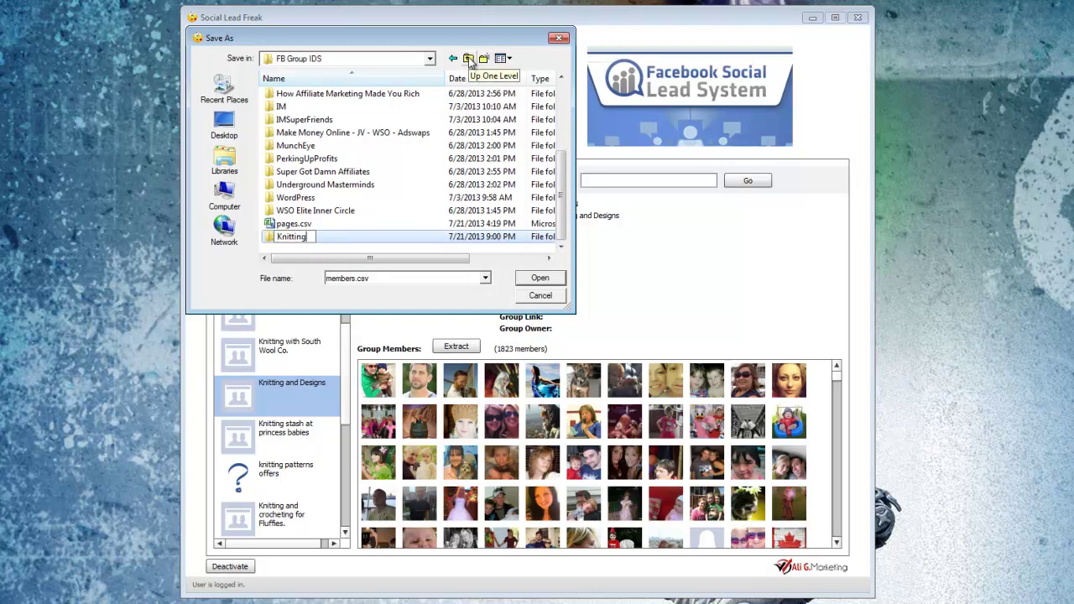
key("Return")
Step: Name the export members1.csv and save it in the Knitting folder
key("Return")
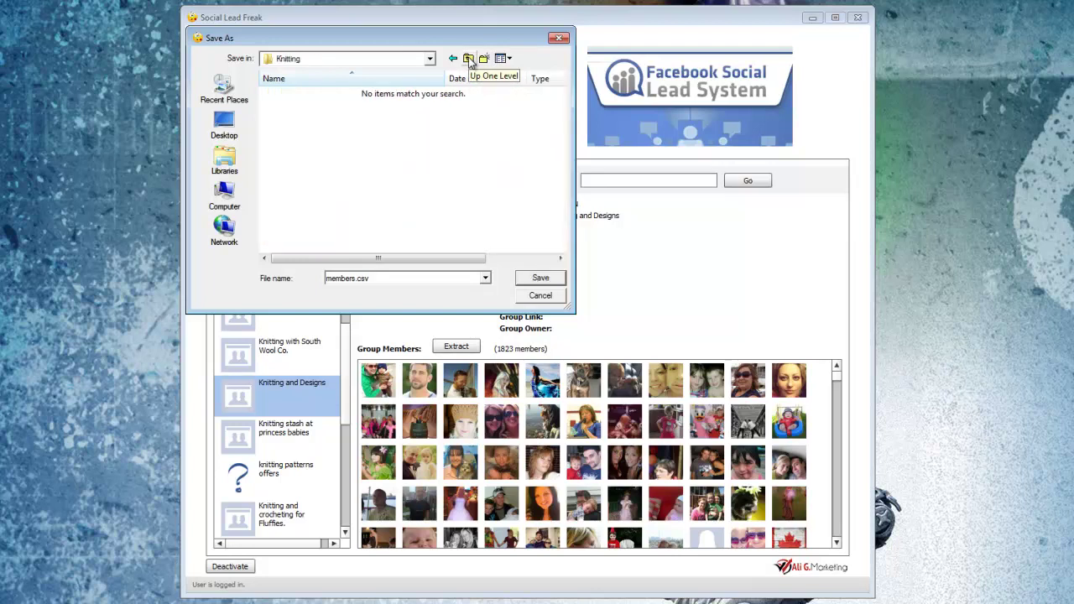
double_click(374, 284)
left_click(359, 279)
type("1")
key("Return")
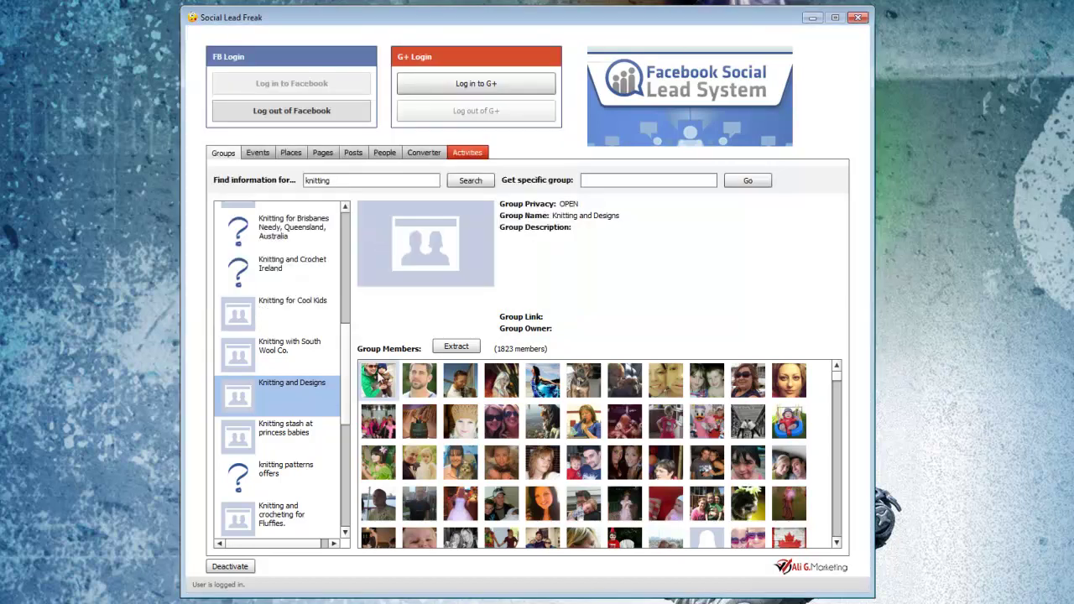
Step: Search Facebook pages for the keyword 'knitting' and select the Knitting Club result
scroll(344, 406, "down", 1)
scroll(344, 406, "down", 5)
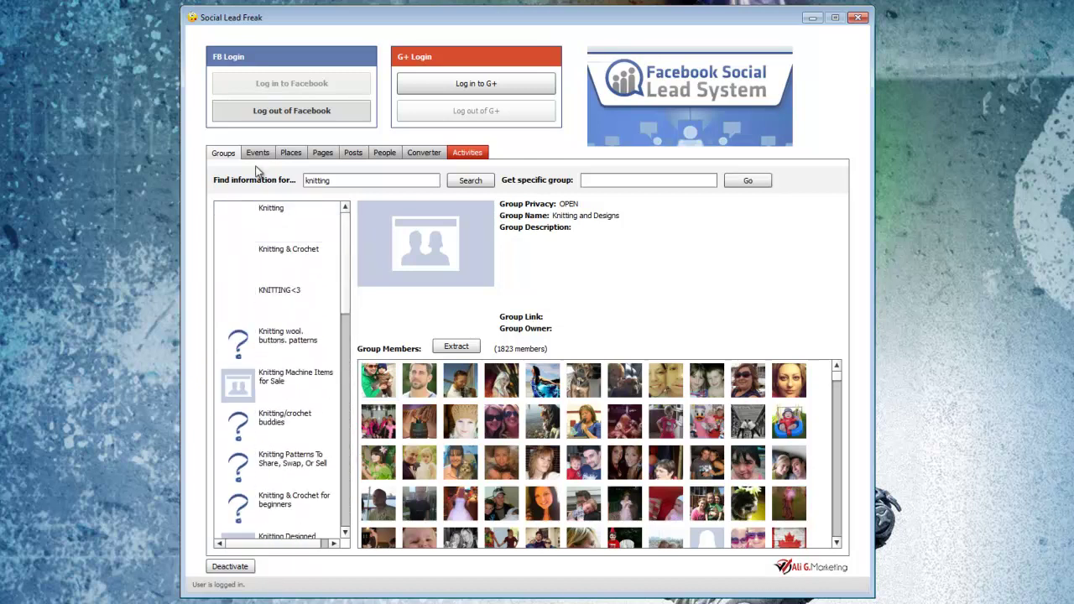
left_click(324, 154)
left_click(302, 179)
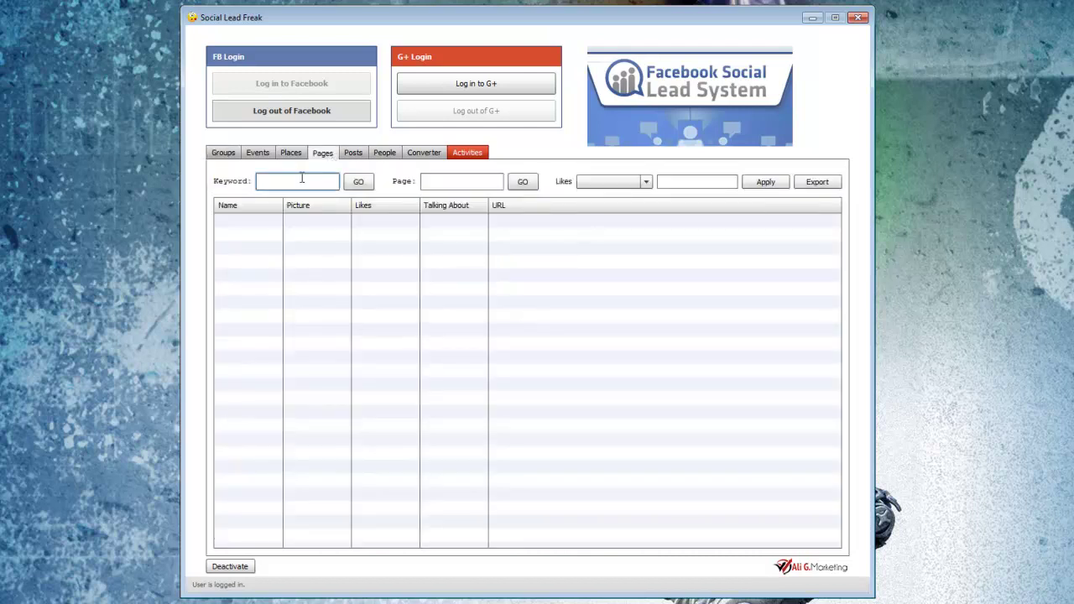
type("knitting")
left_click(357, 182)
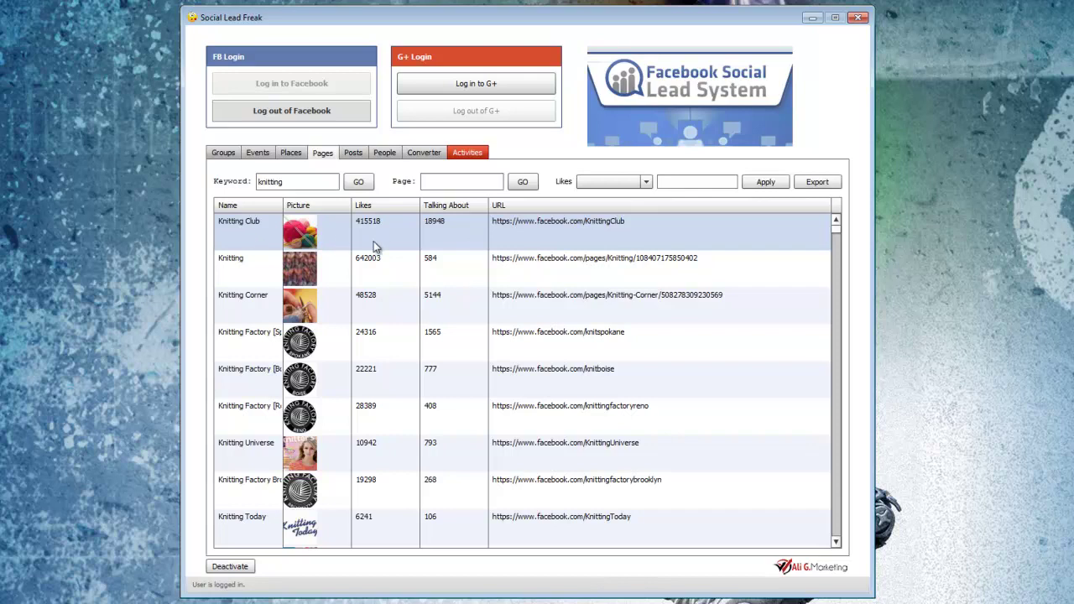
left_click(461, 245)
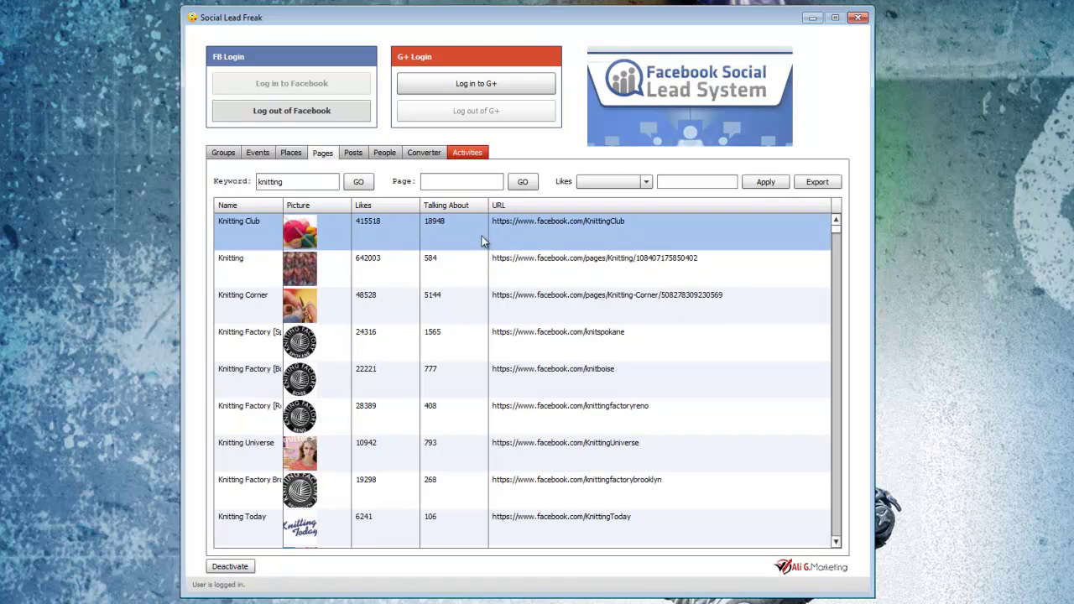
Step: Extract the users engaging with Knitting Club's 446 posts
right_click(545, 235)
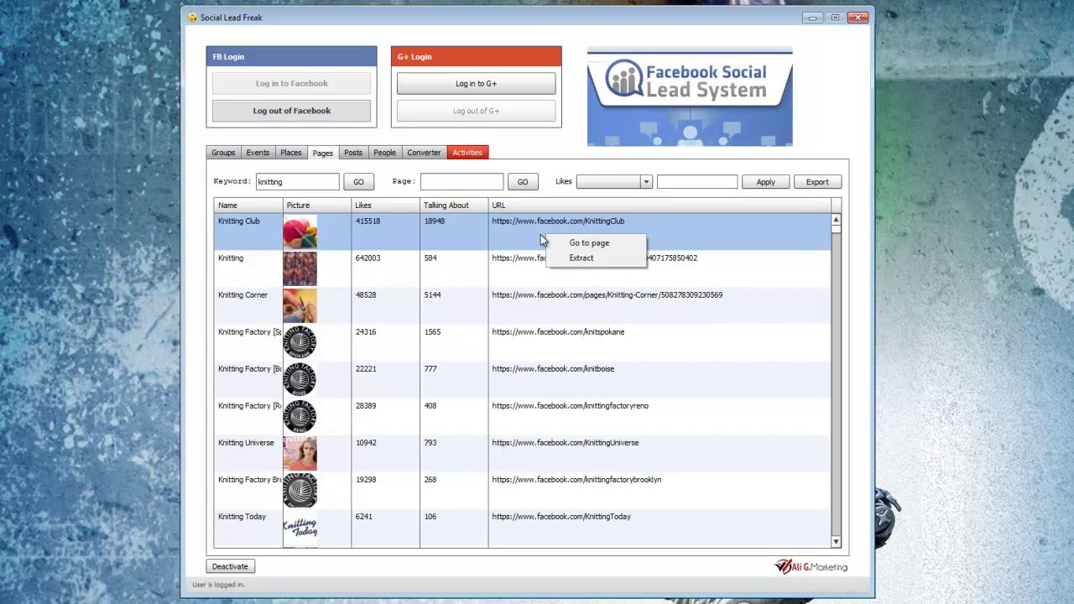
left_click(581, 258)
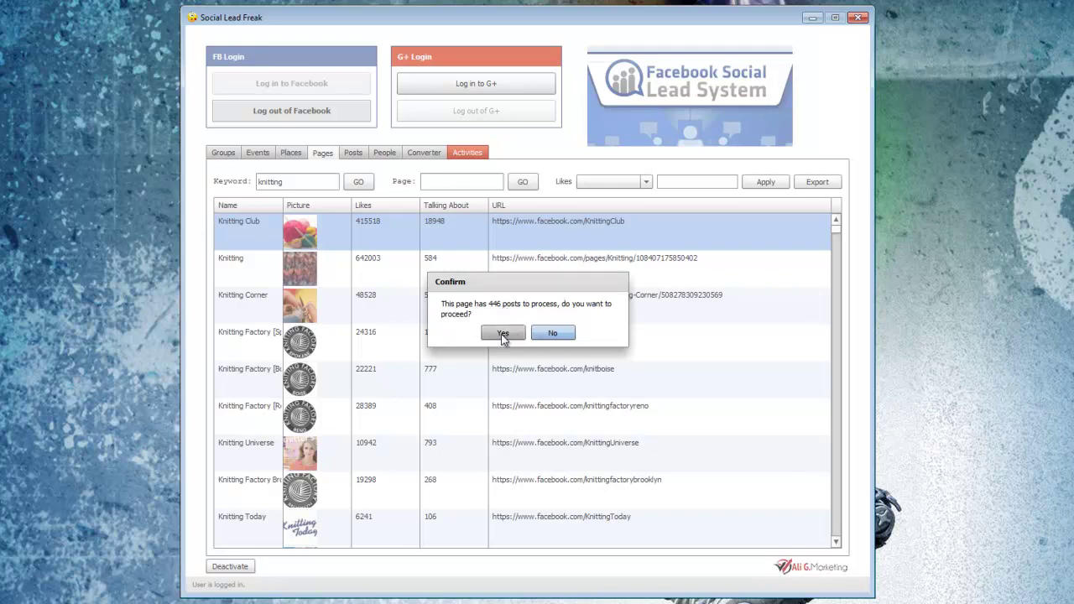
left_click(500, 333)
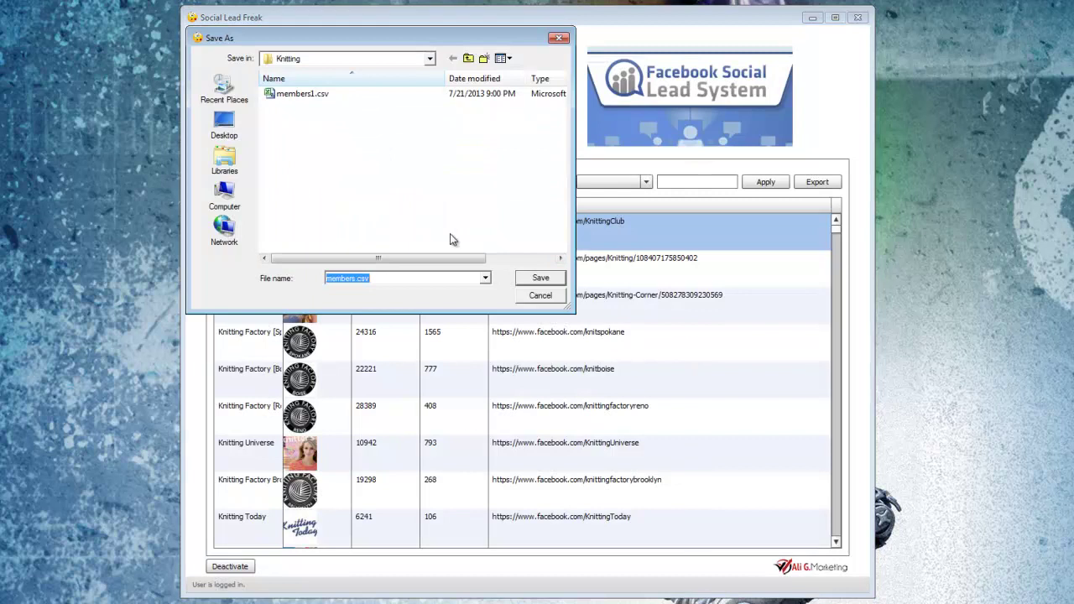
Step: Save the extracted users as knittingclub.csv in the Knitting folder
left_click(352, 280)
double_click(352, 281)
type("knittingclub")
key("Return")
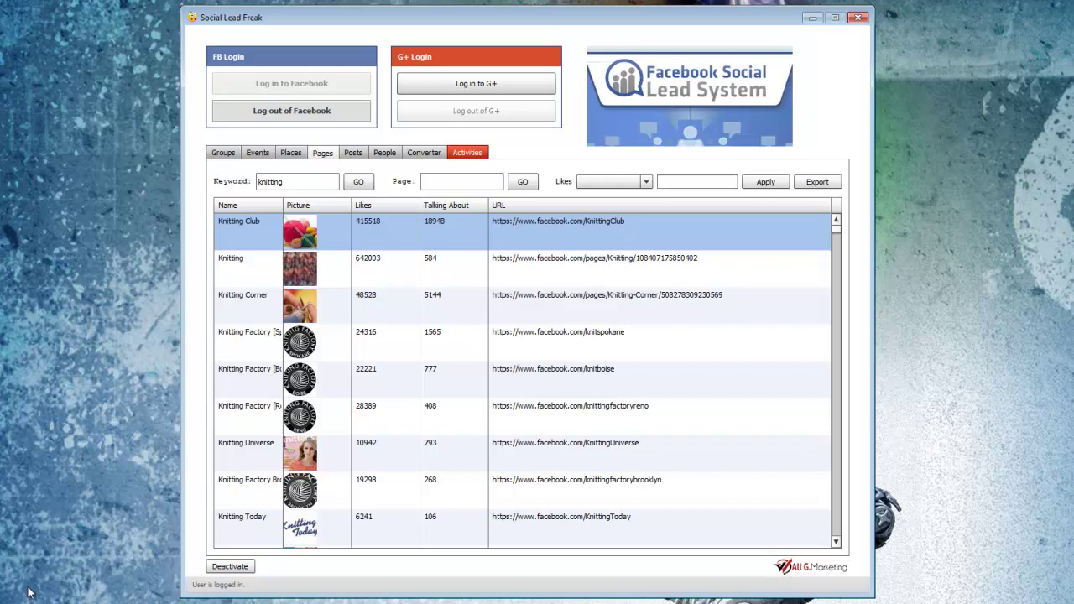
Step: Browse Documents > FB Group IDS > Knitting in File Explorer and open knittingclub.csv
key("super+e")
left_click(280, 355)
scroll(614, 411, "down", 1)
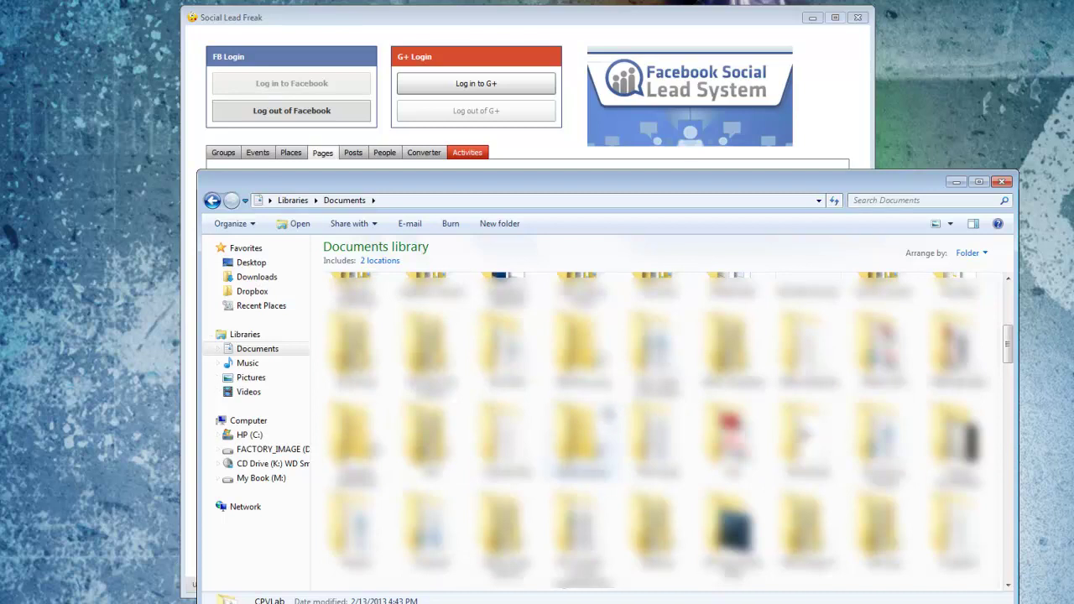
scroll(779, 404, "down", 3)
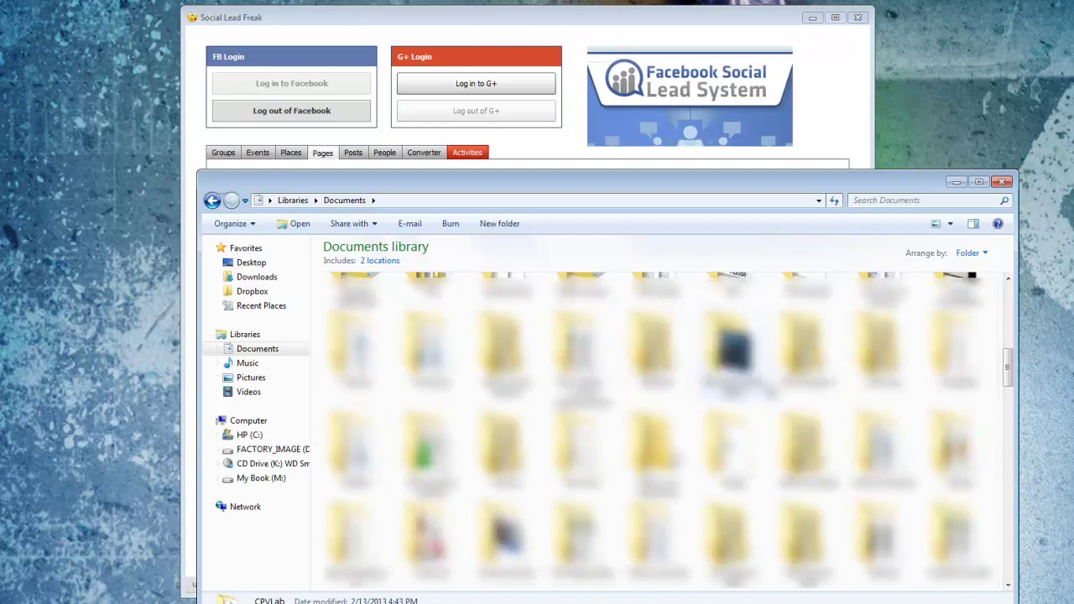
scroll(771, 392, "up", 3)
scroll(770, 392, "up", 3)
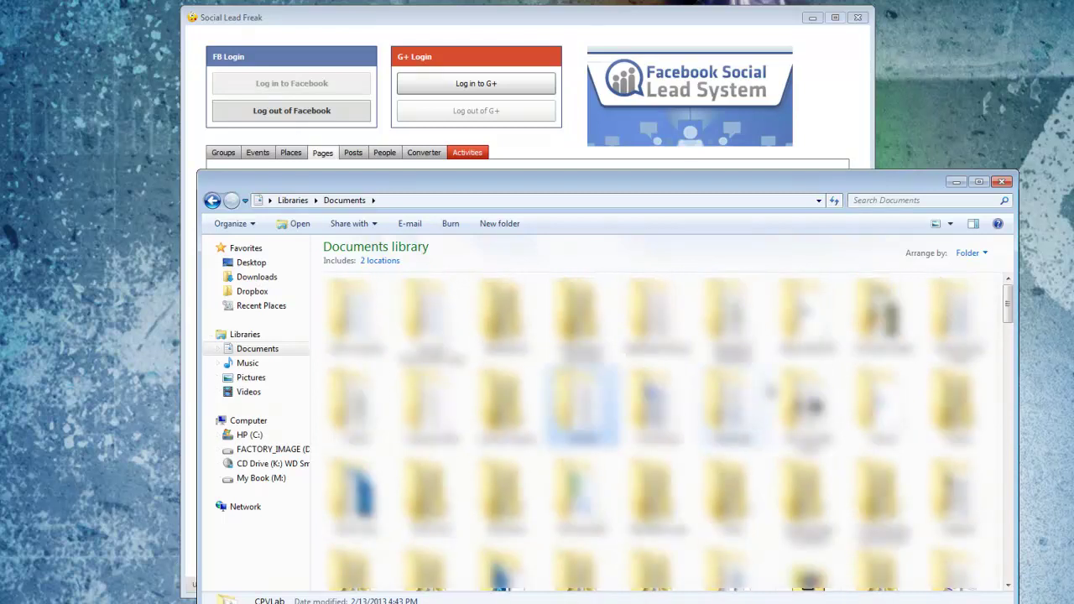
double_click(589, 495)
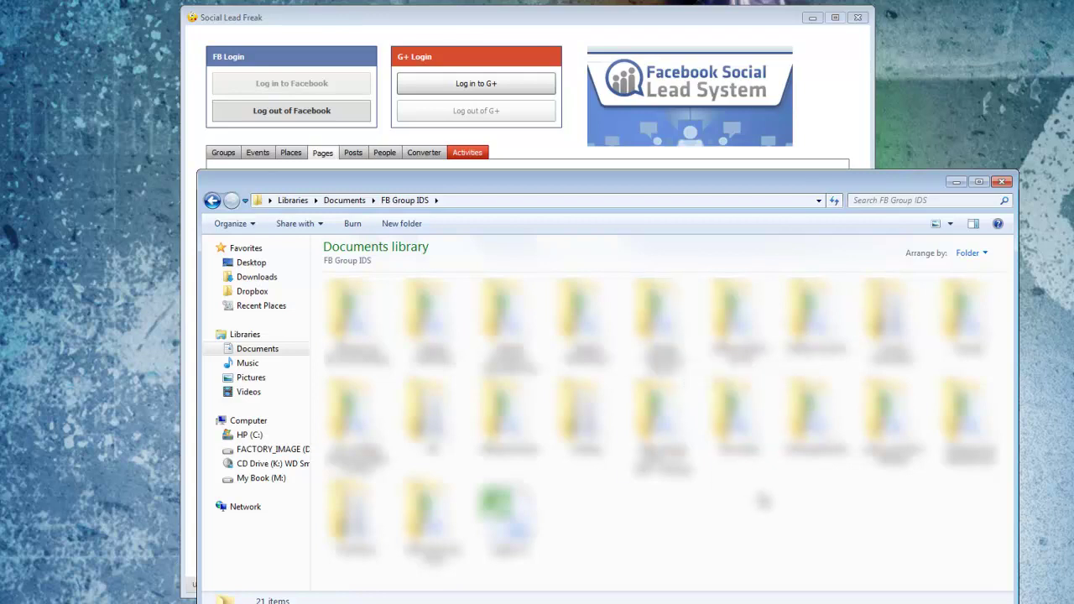
double_click(554, 403)
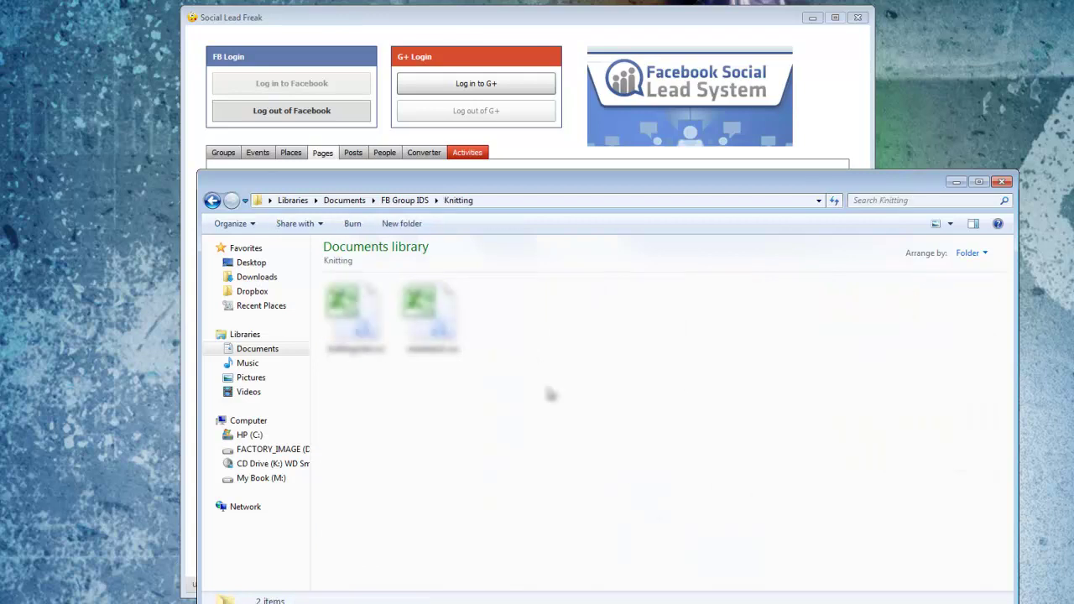
double_click(359, 333)
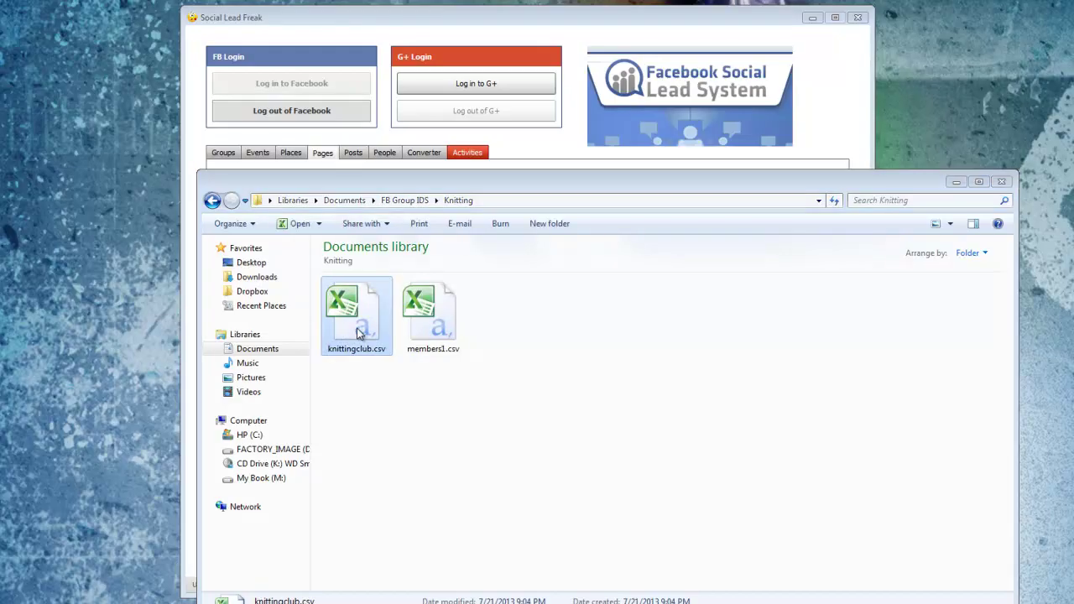
Step: Scroll down column A of knittingclub.csv to inspect the user IDs
scroll(554, 352, "down", 20)
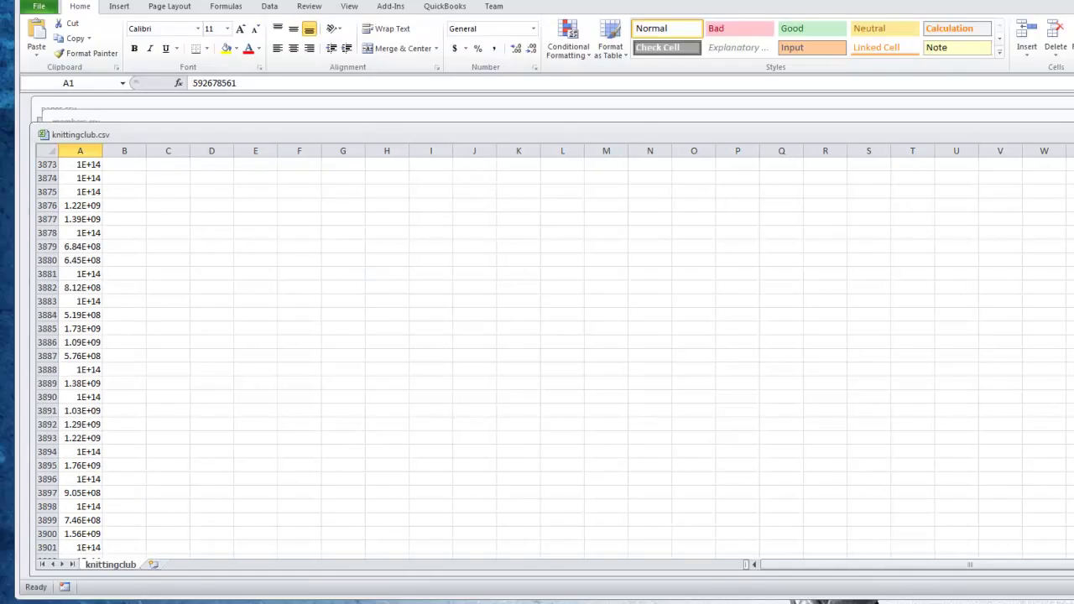
scroll(553, 353, "down", 20)
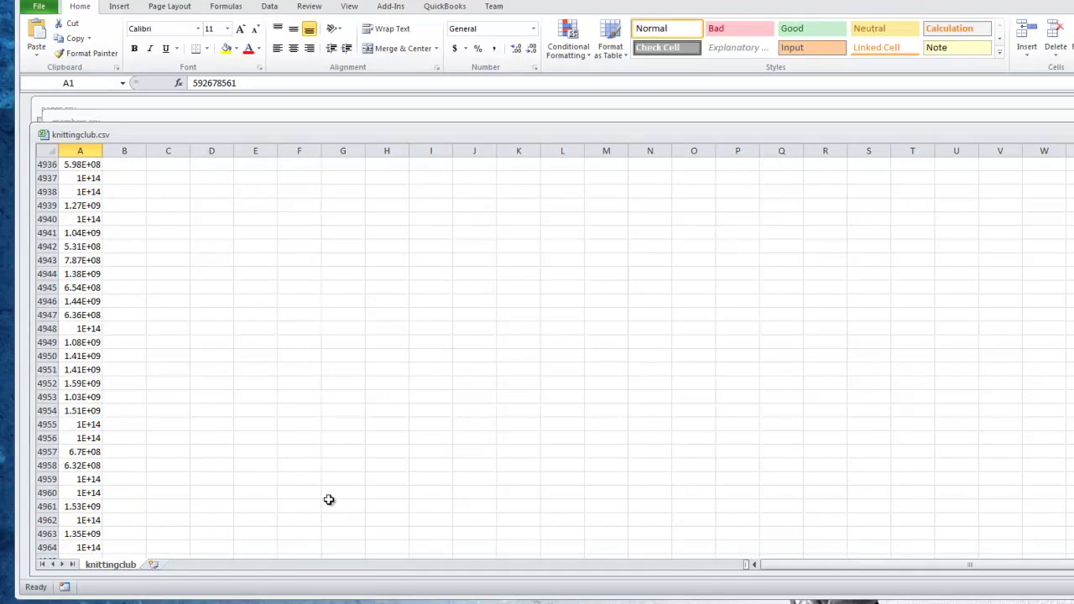
scroll(329, 498, "down", 1)
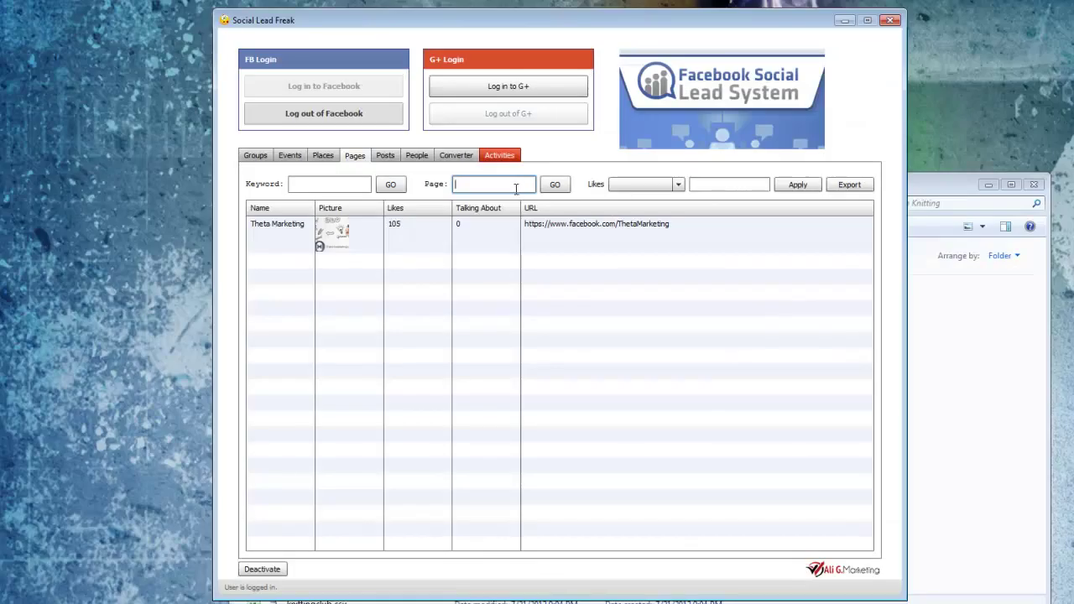
Step: Set the Pages Likes comparison filter to '<', after first trying '>'
left_click(485, 186)
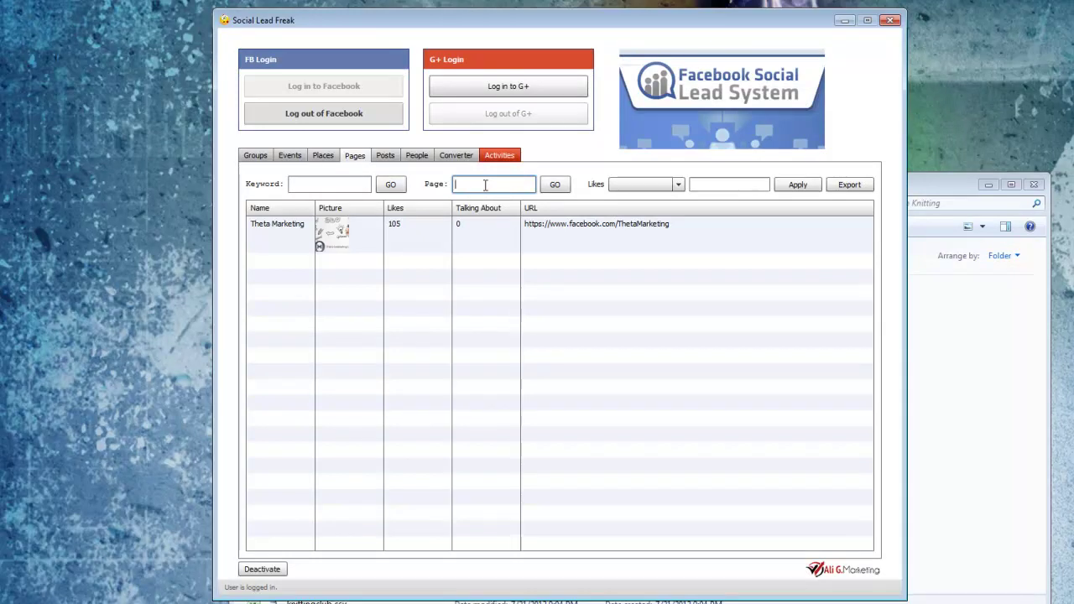
left_click(679, 186)
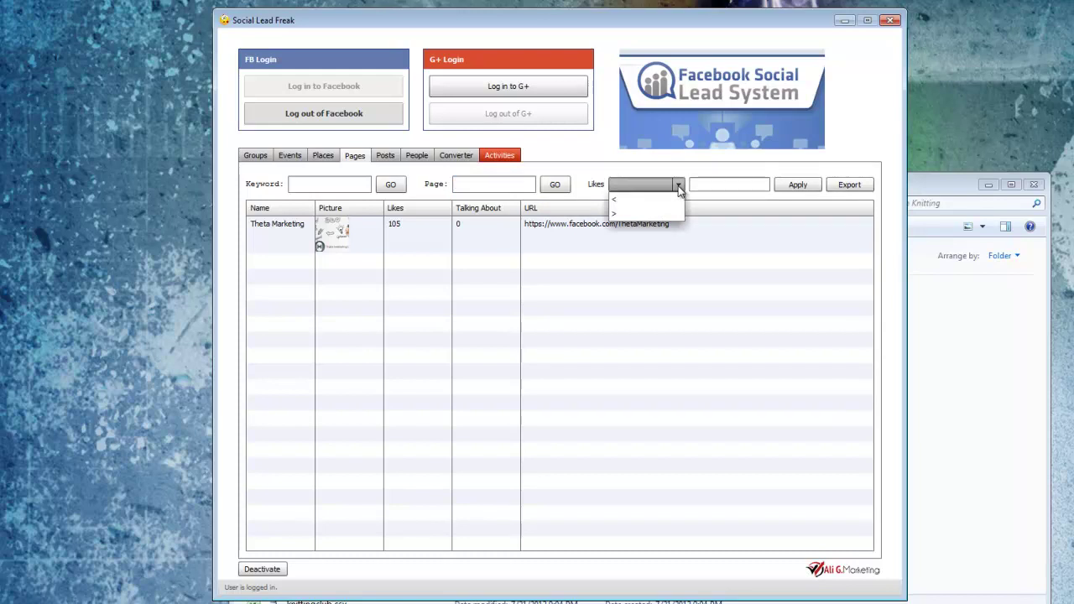
left_click(629, 212)
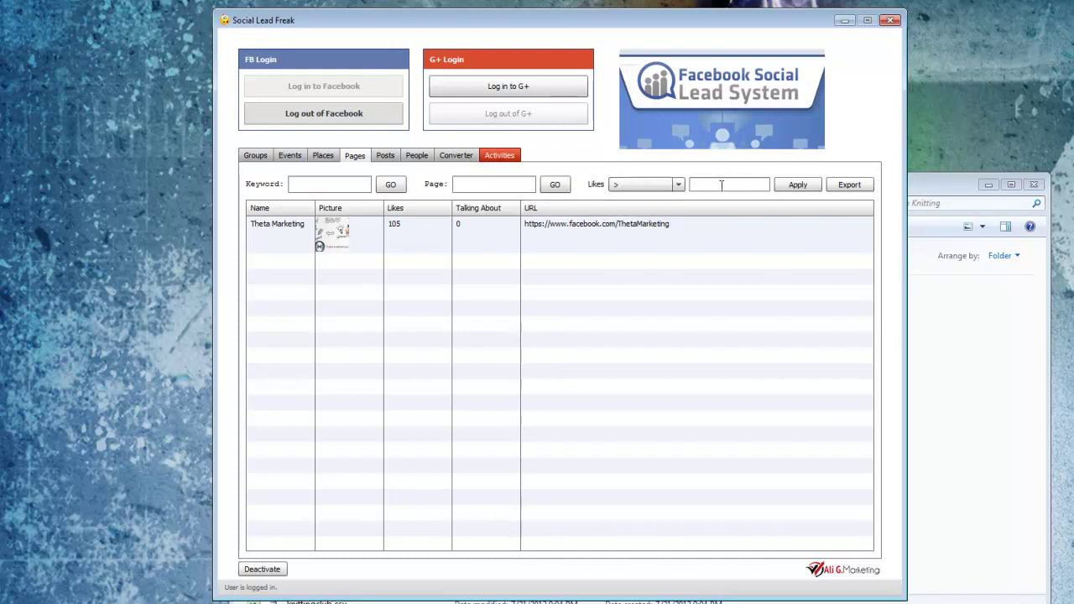
left_click(720, 185)
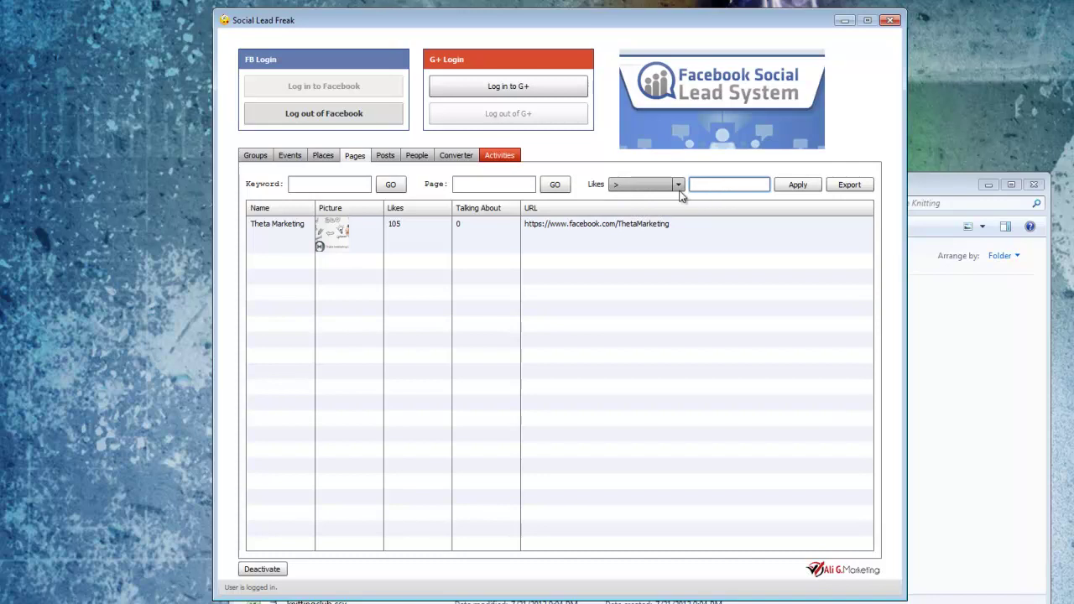
left_click(678, 184)
left_click(661, 200)
left_click(714, 186)
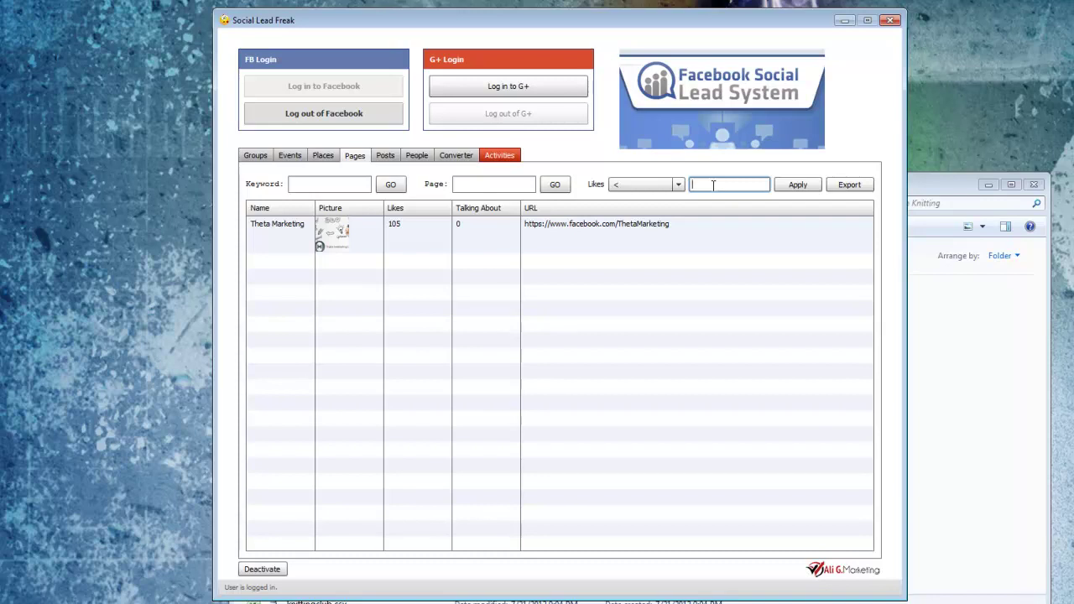
Step: Run a Posts search for the keyword 'posts', then switch to the Converter tab
left_click(387, 162)
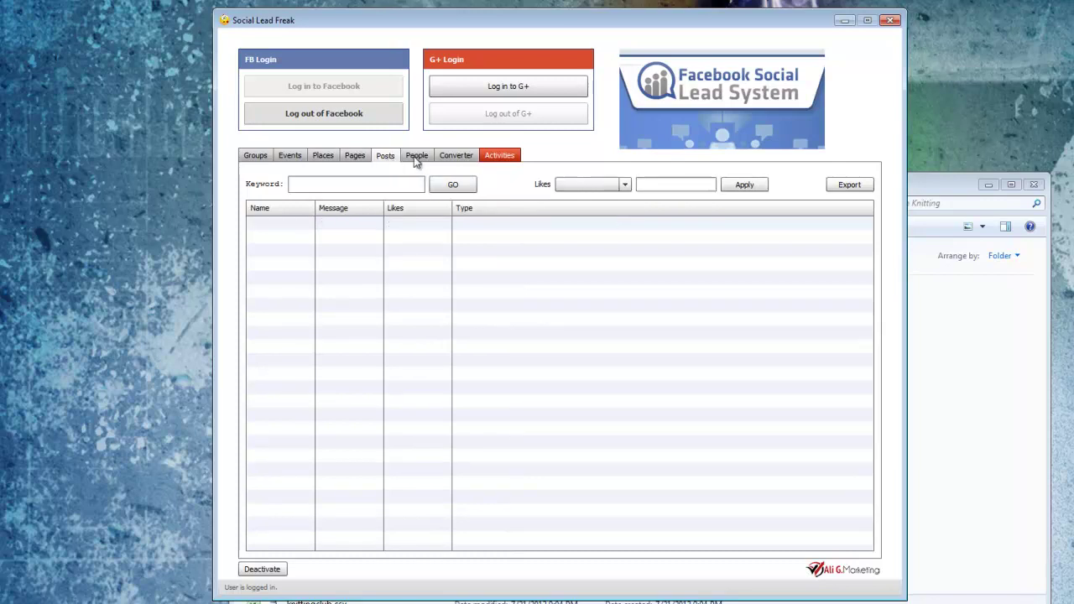
left_click(320, 184)
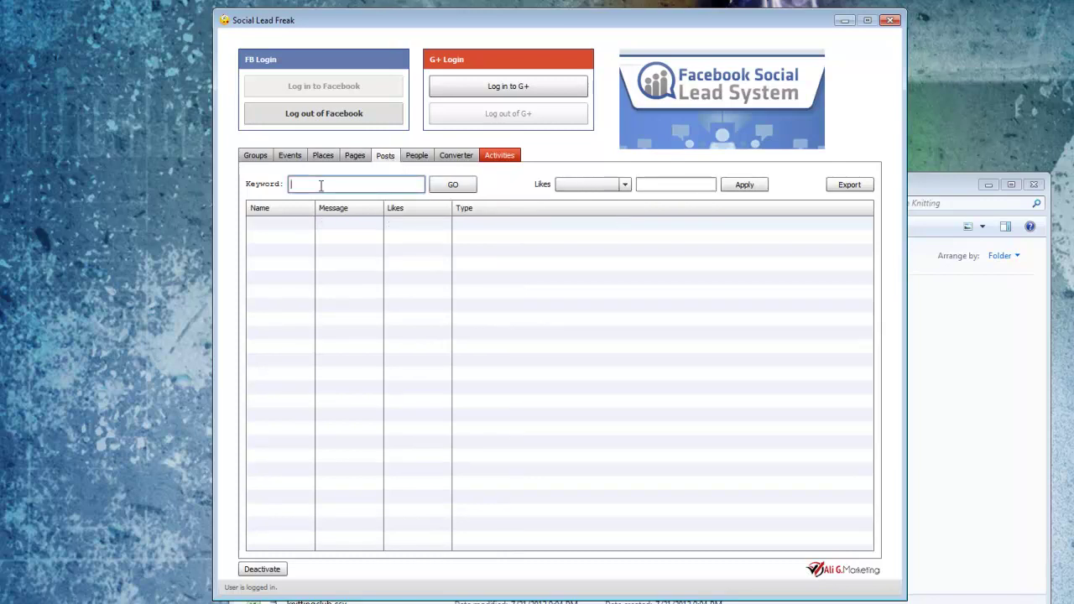
type("posts")
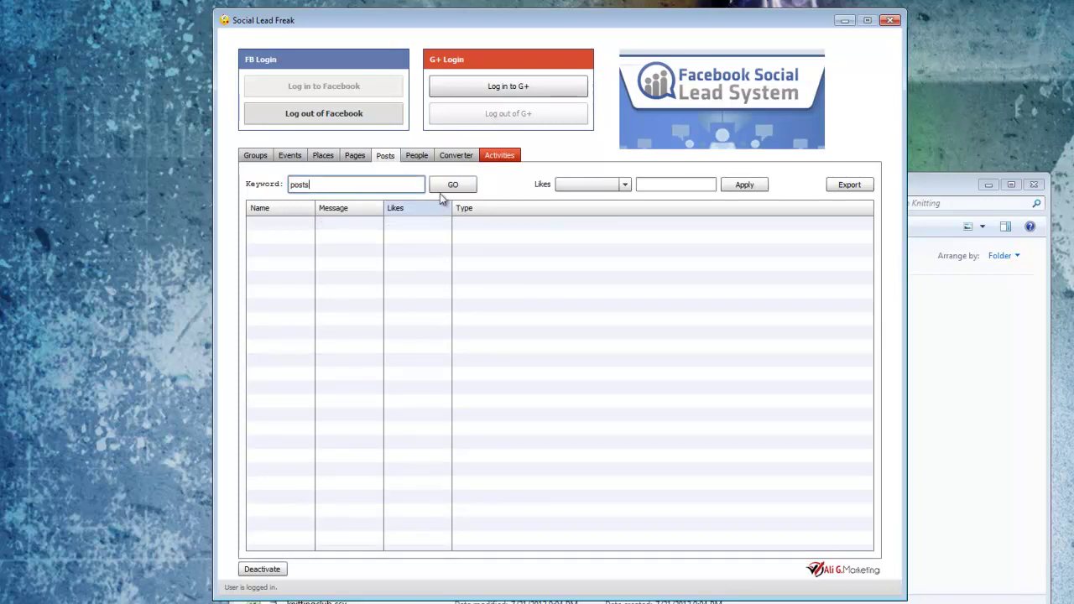
left_click(440, 195)
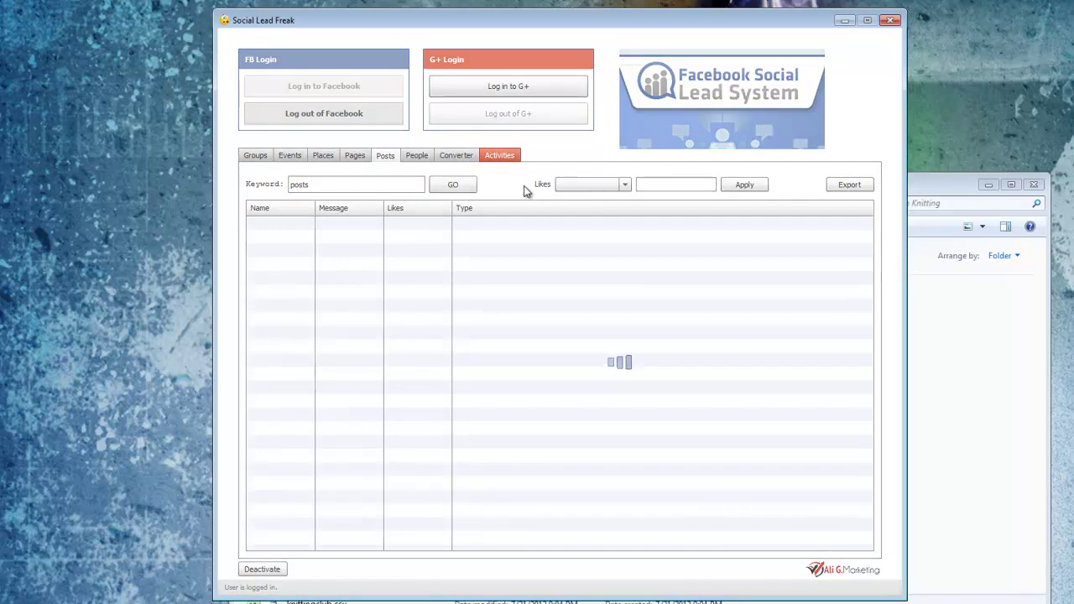
left_click(456, 155)
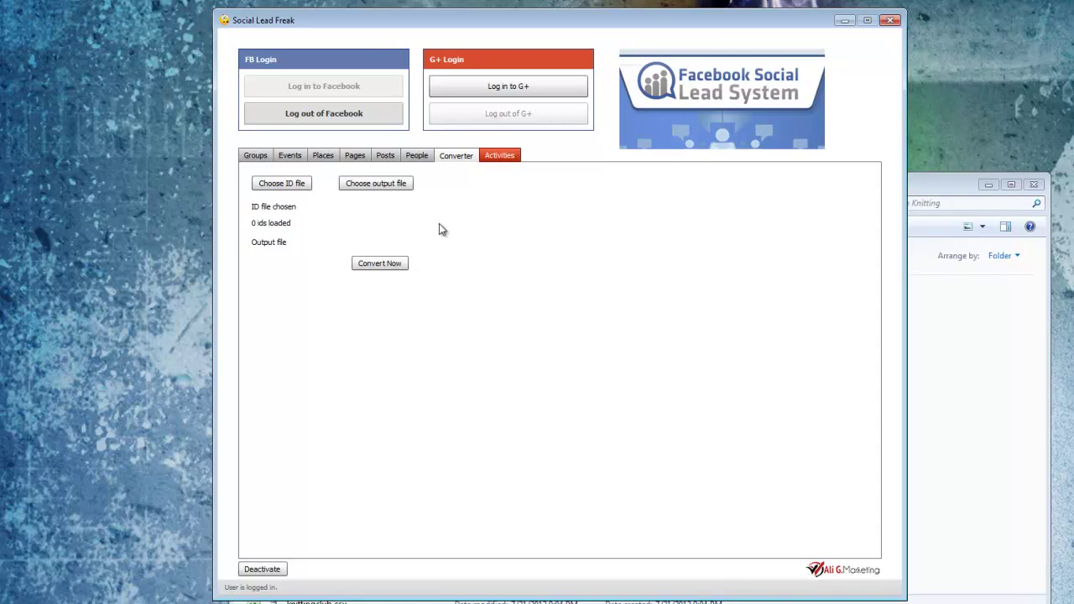
Step: Load members1.csv's 1823 IDs, set emails.csv as output, then start and abort conversion
left_click(299, 185)
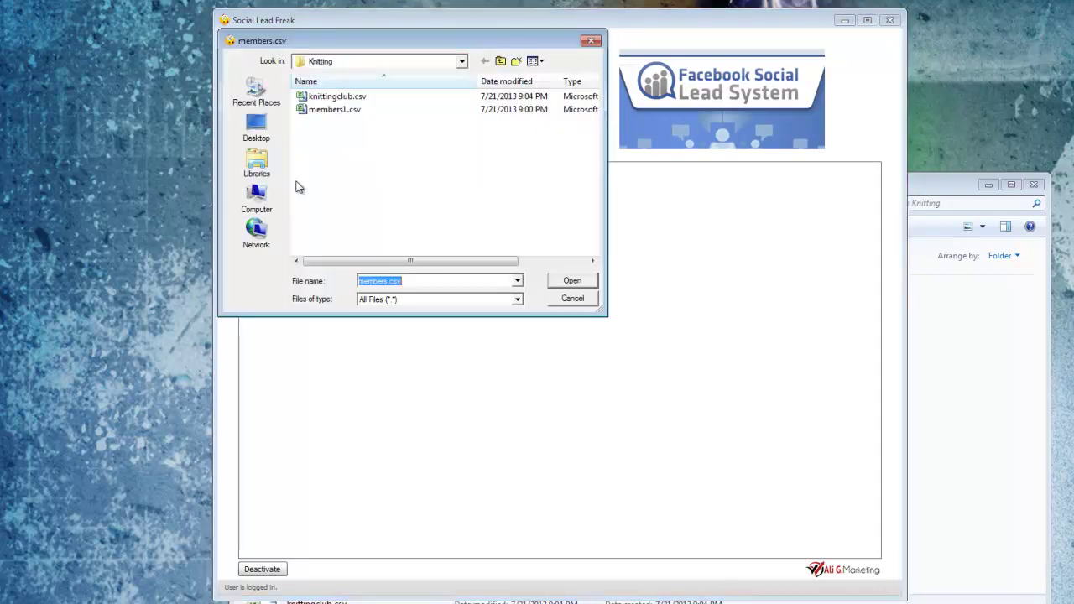
left_click(337, 110)
left_click(572, 280)
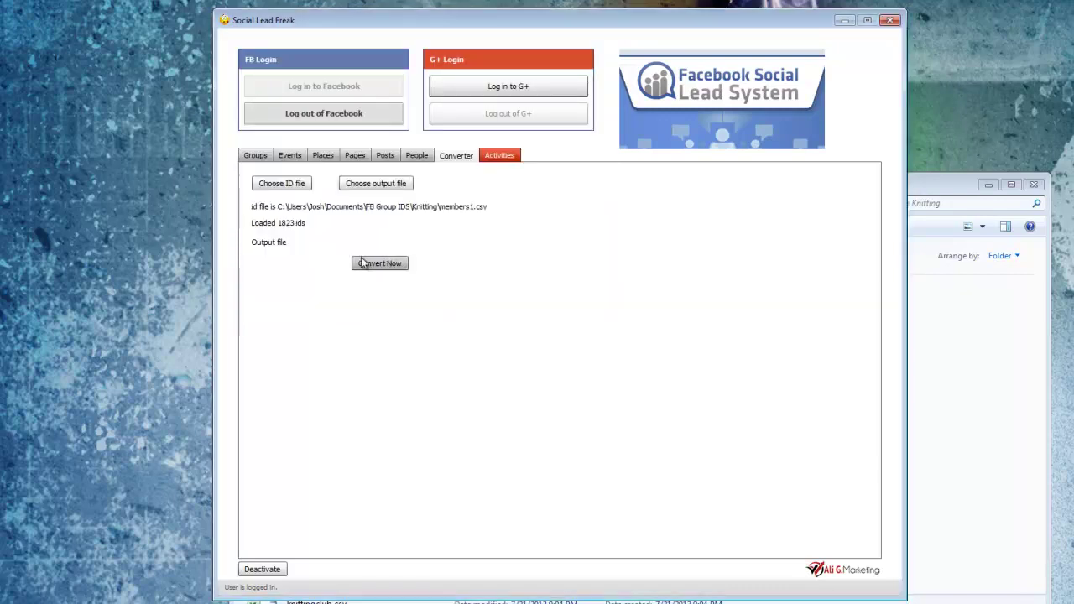
left_click(384, 183)
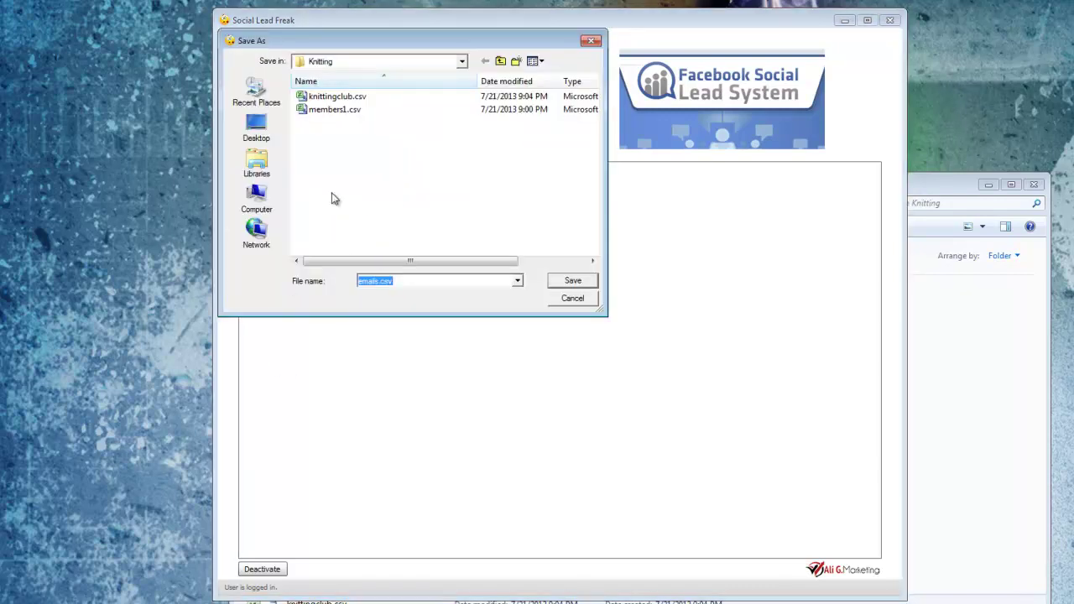
left_click(573, 281)
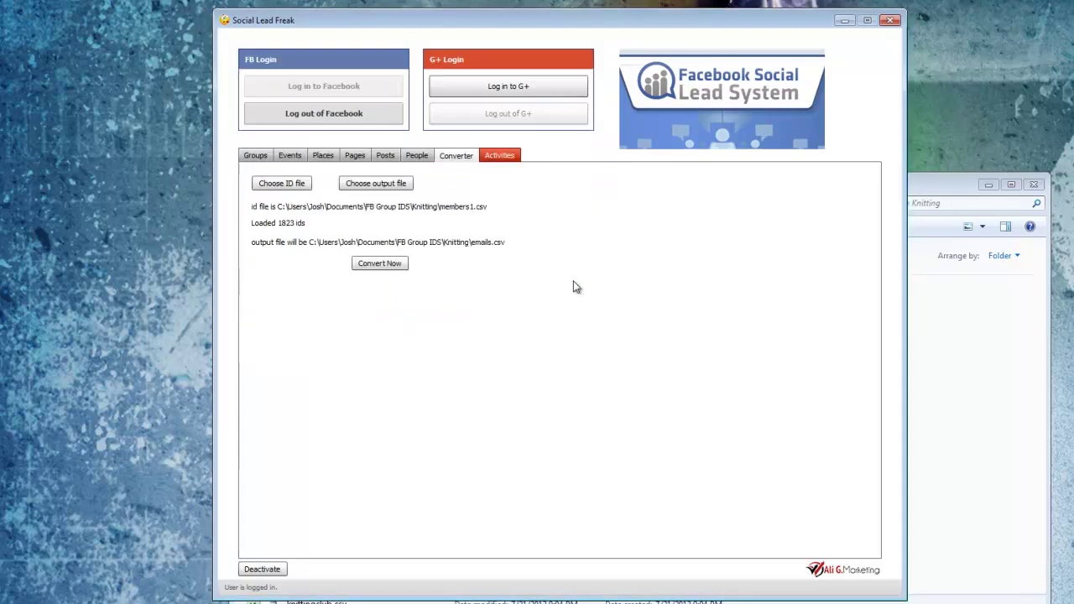
left_click(380, 265)
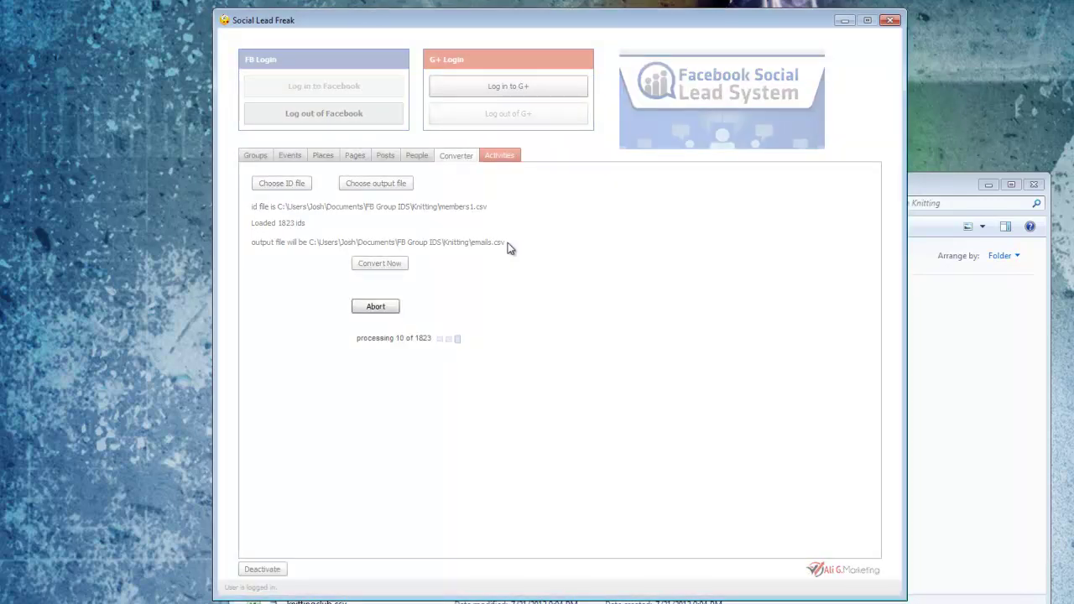
left_click(376, 307)
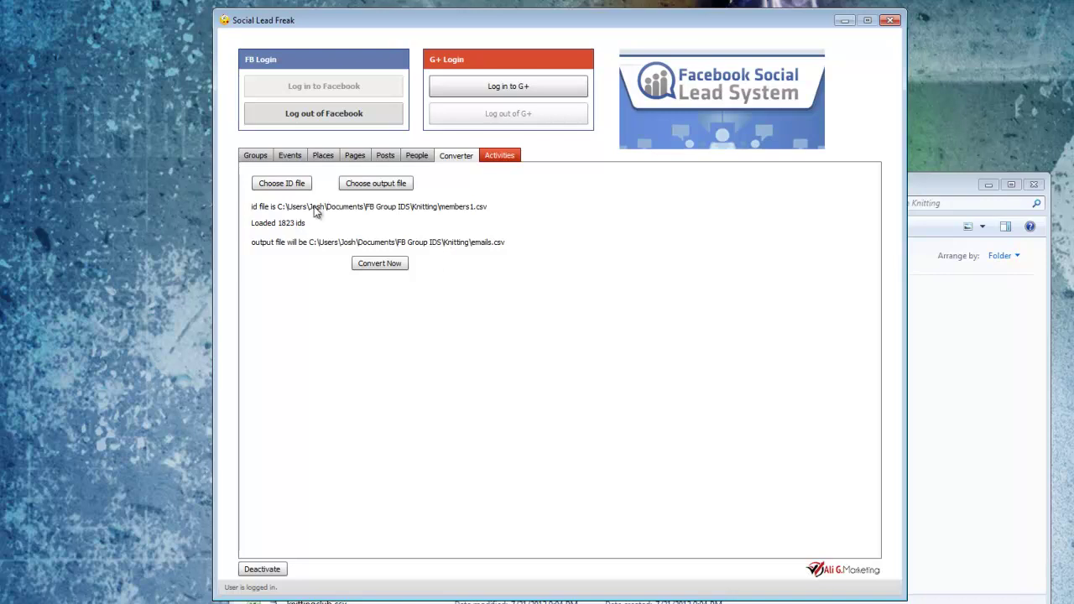
Step: Check the Activities search and its Plus Ones options, then return to the knitting Groups results
left_click(506, 157)
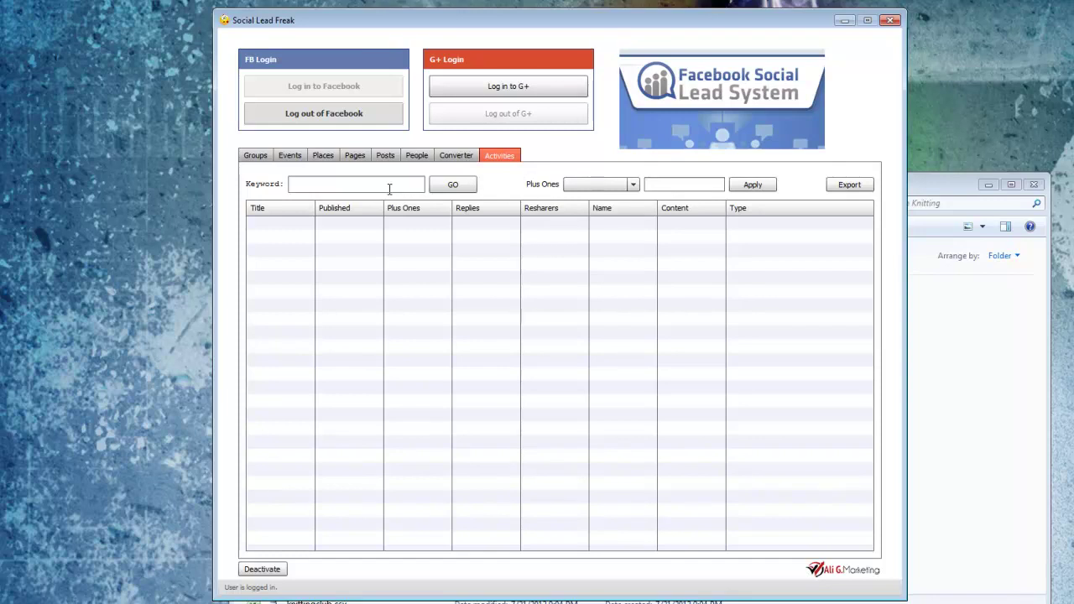
left_click(633, 187)
left_click(633, 188)
left_click(258, 159)
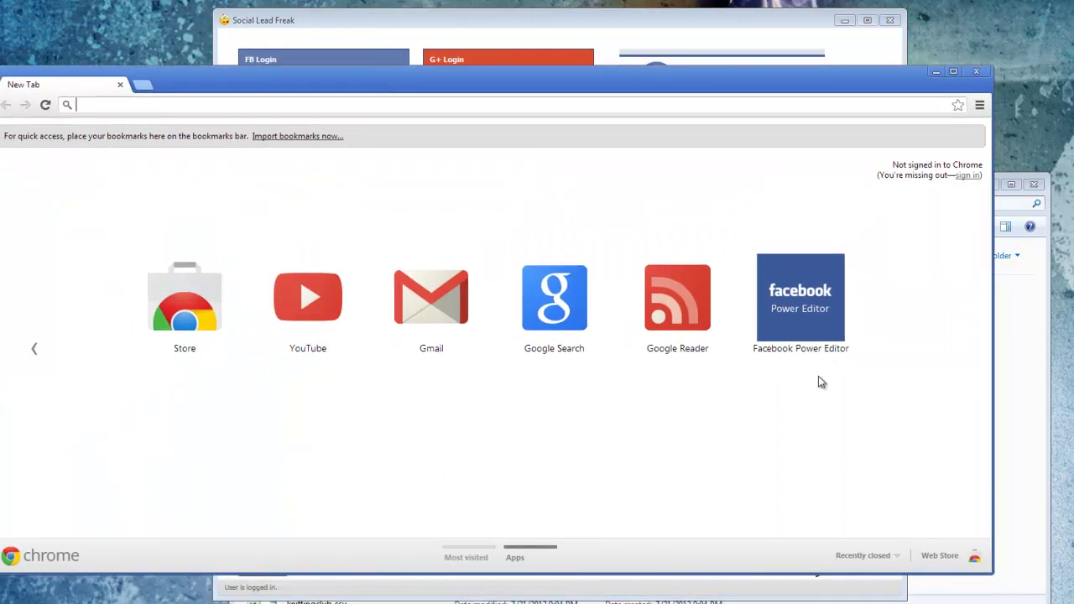
Step: Launch Facebook Power Editor and start a new Custom Audience from the Audiences list
left_click(811, 307)
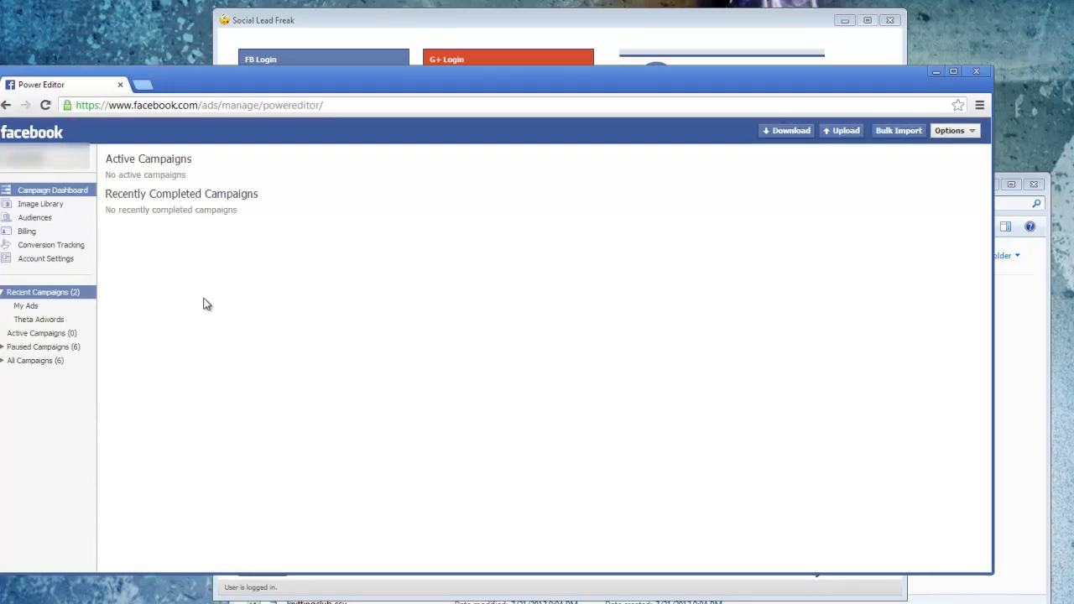
left_click(39, 218)
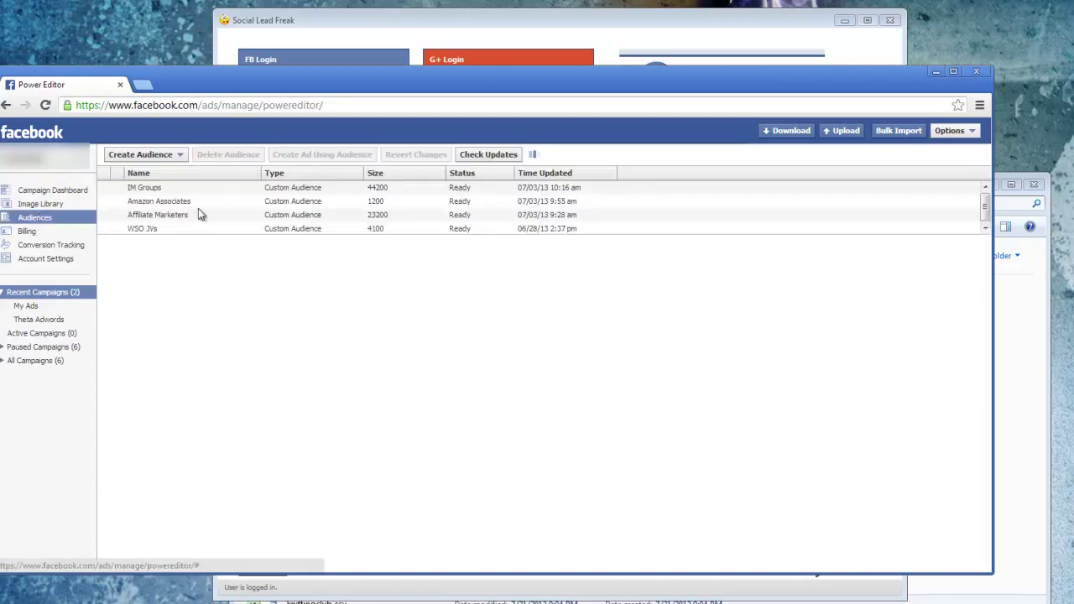
left_click(182, 157)
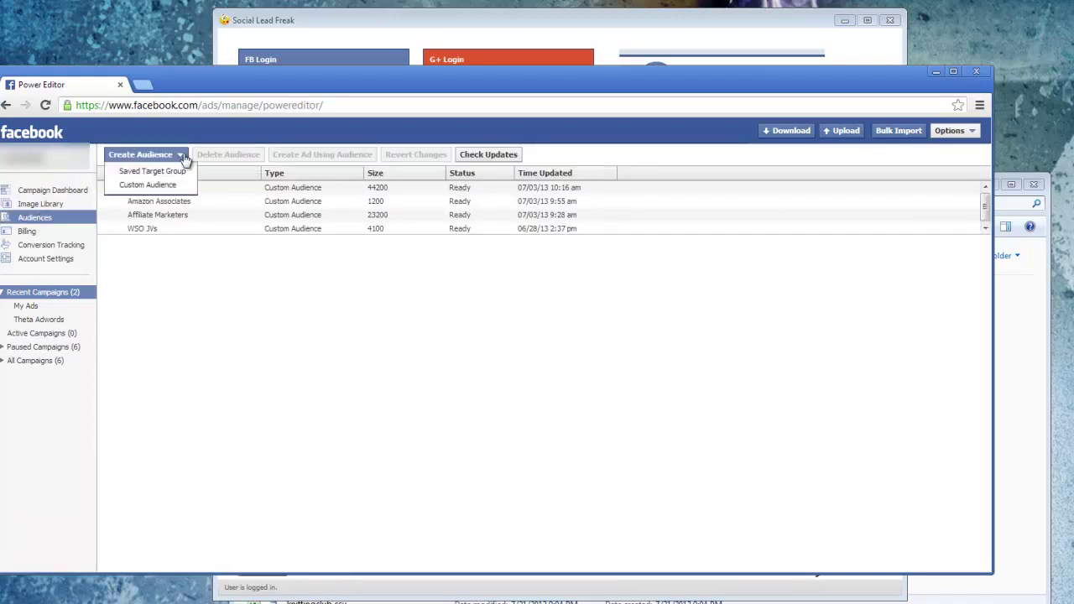
left_click(151, 188)
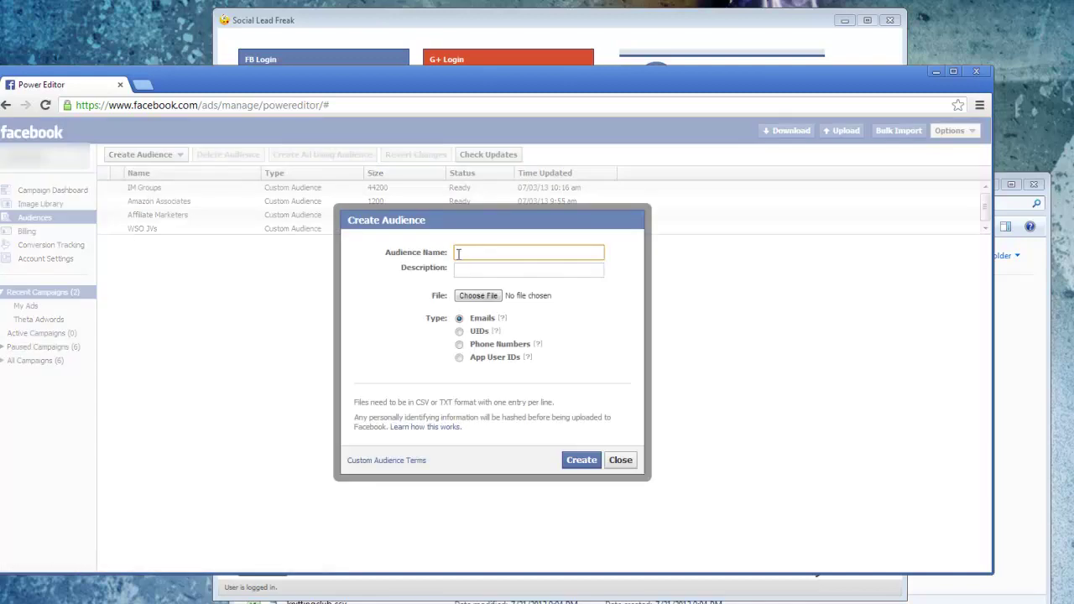
Step: Name the new audience 'Knitting' with the description 'Knitting Club'
type("Knitting")
left_click(487, 269)
type("Knitting Club")
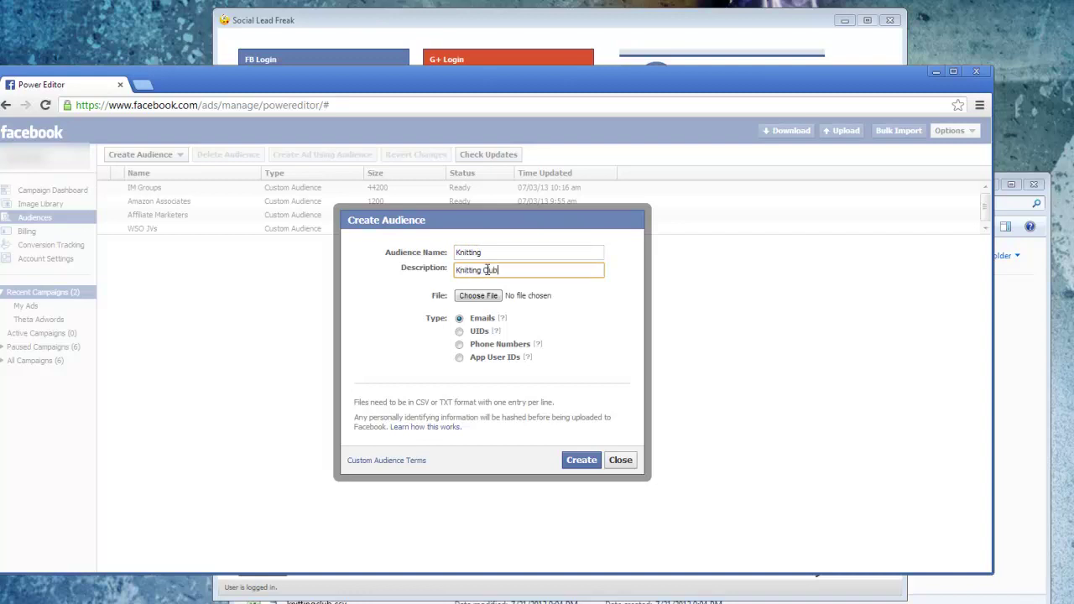
Step: Attach knittingclub.csv from FB Group IDS > Knitting and create the Knitting audience
left_click(496, 295)
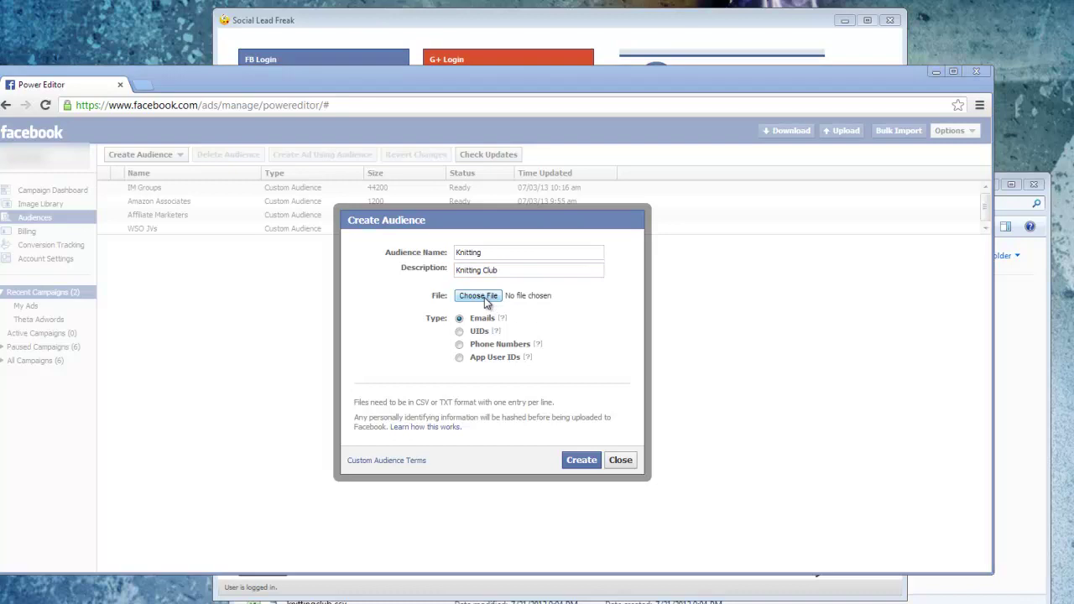
left_click(210, 96)
scroll(385, 288, "down", 1)
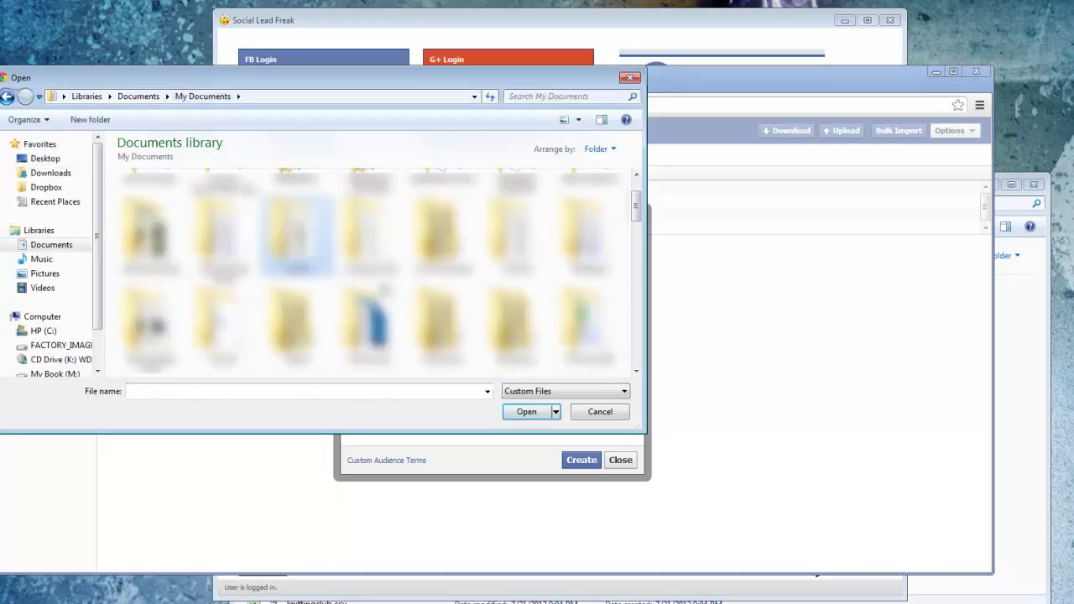
scroll(384, 288, "up", 1)
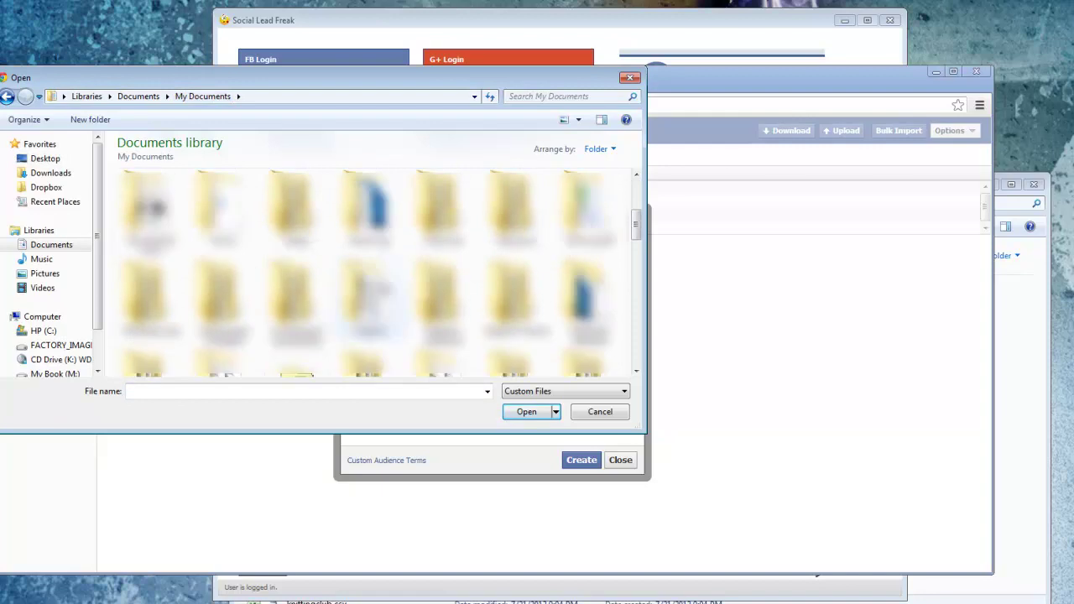
double_click(512, 205)
scroll(426, 296, "down", 1)
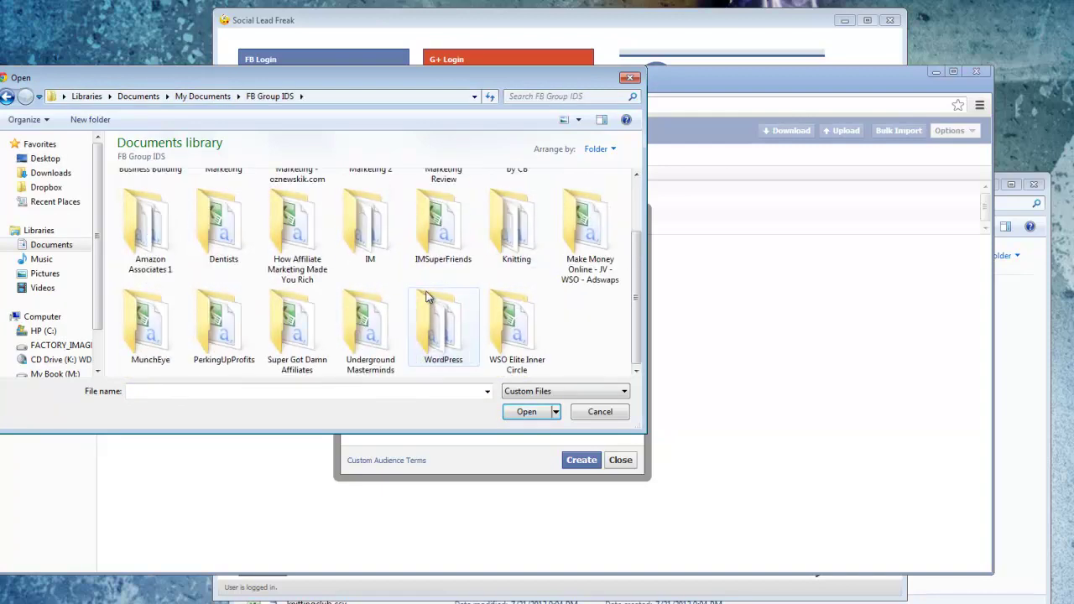
double_click(524, 215)
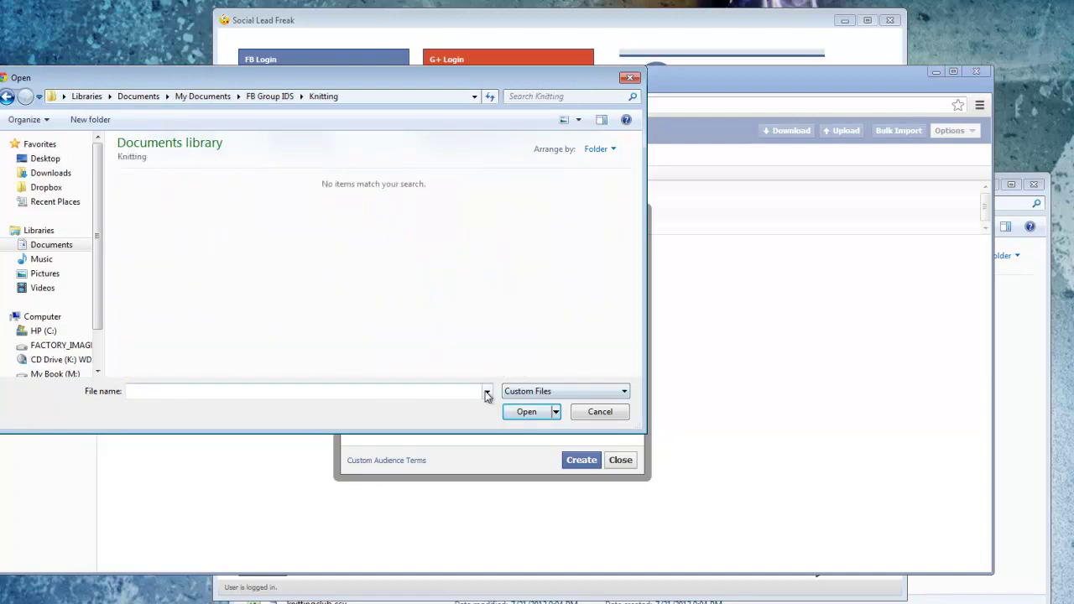
left_click(546, 393)
left_click(538, 415)
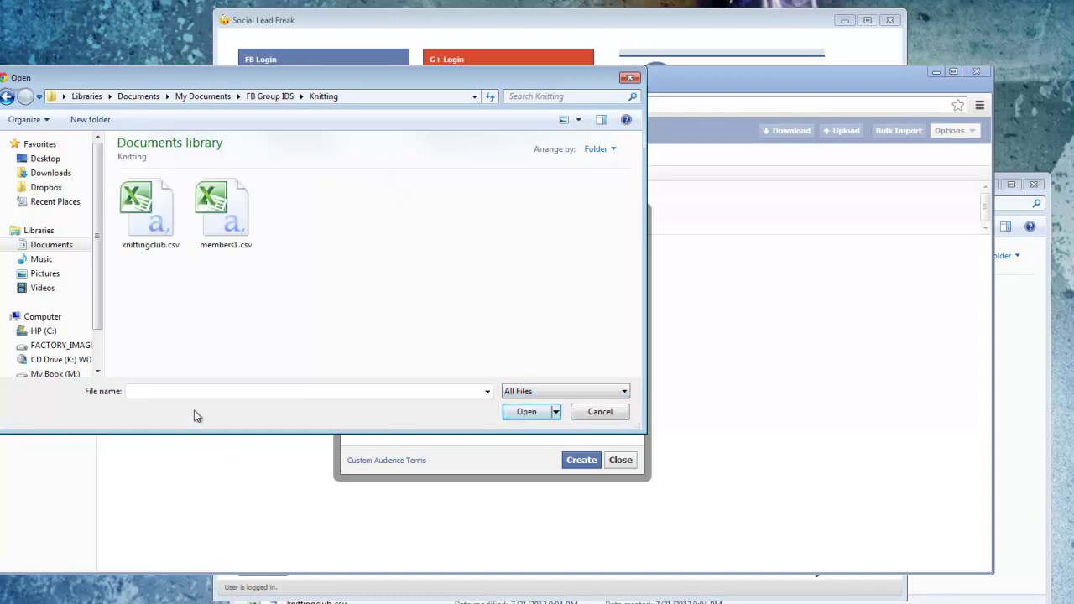
left_click(142, 235)
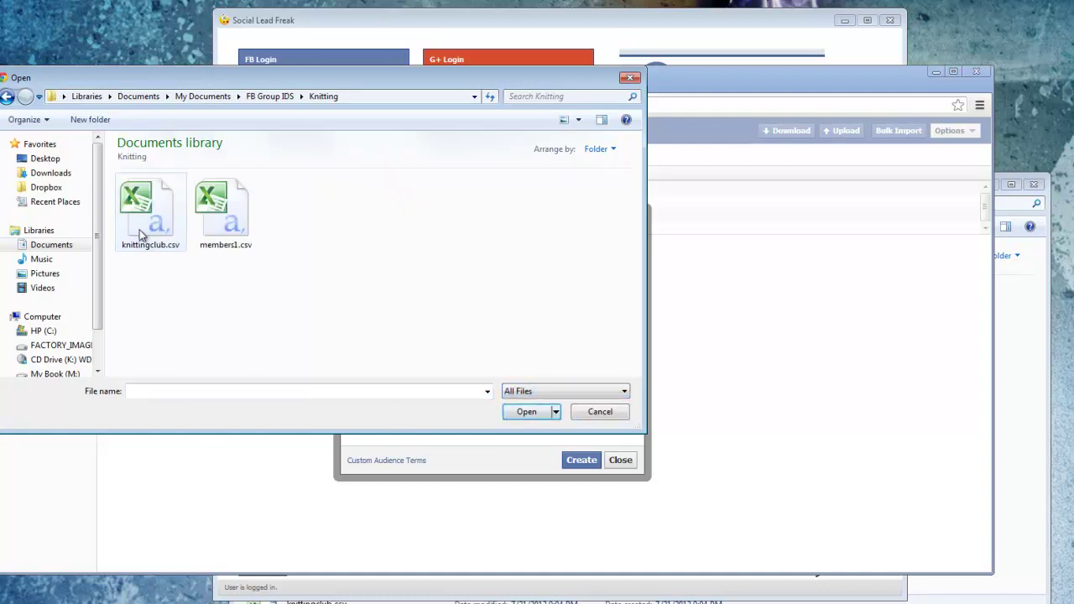
left_click(532, 411)
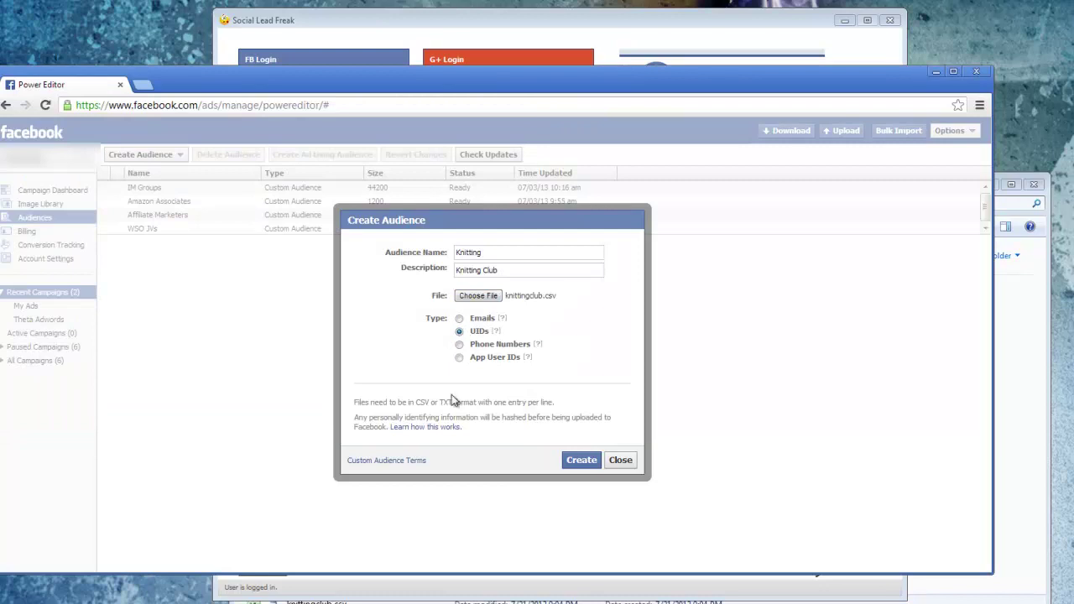
left_click(579, 460)
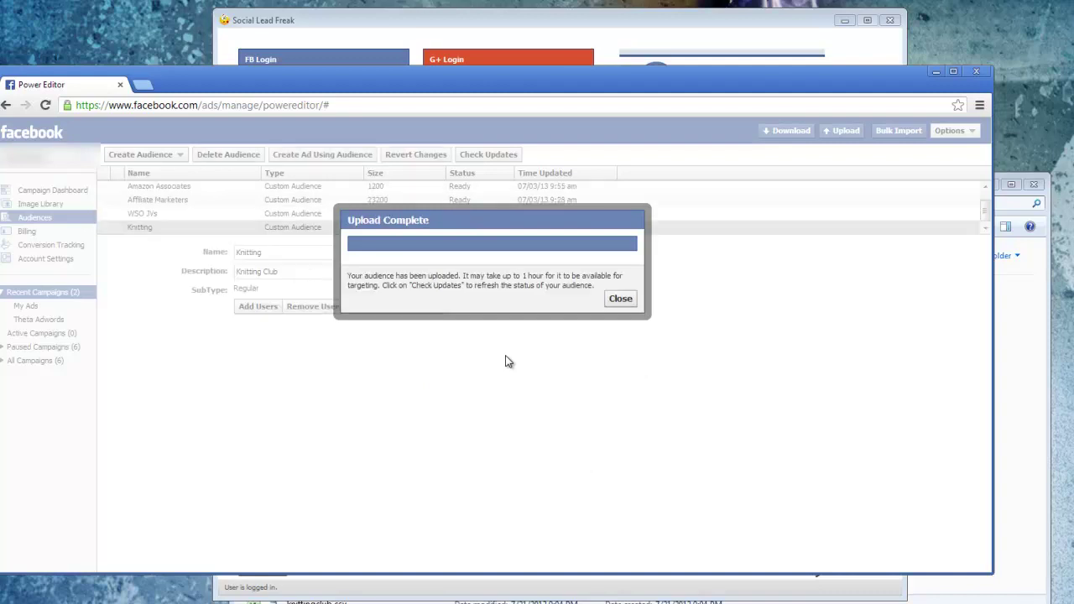
Step: Close the Upload Complete confirmation
left_click(630, 300)
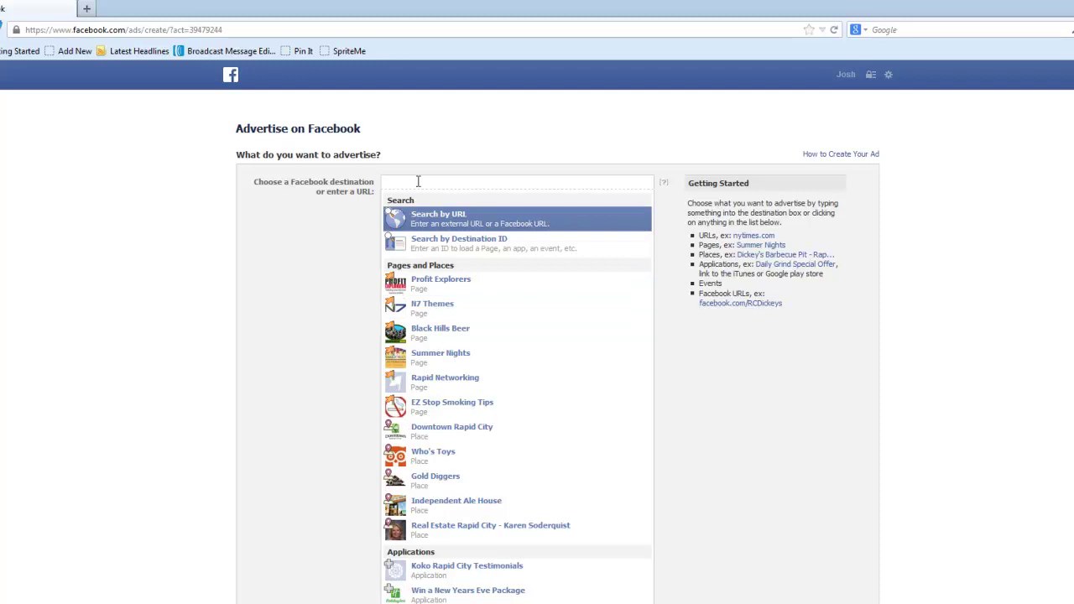
type("http:")
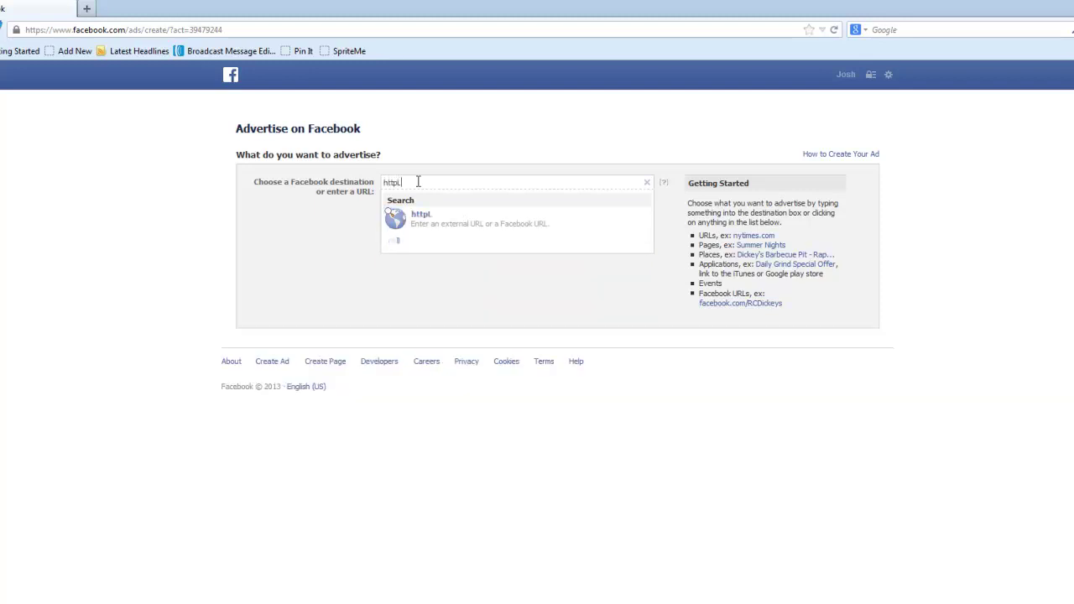
type("//profitexplorer")
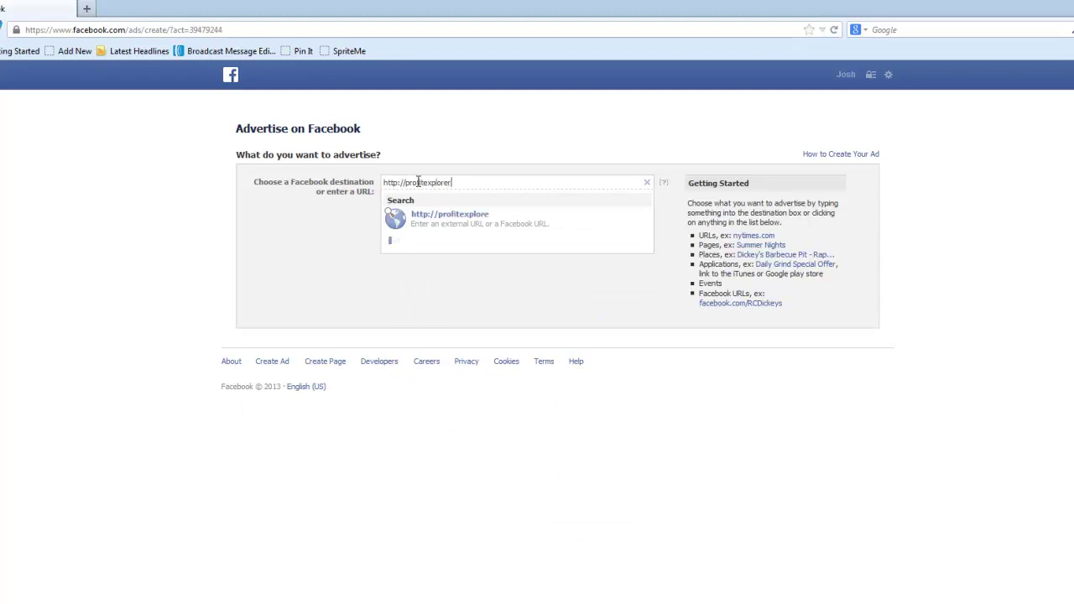
type("s.com")
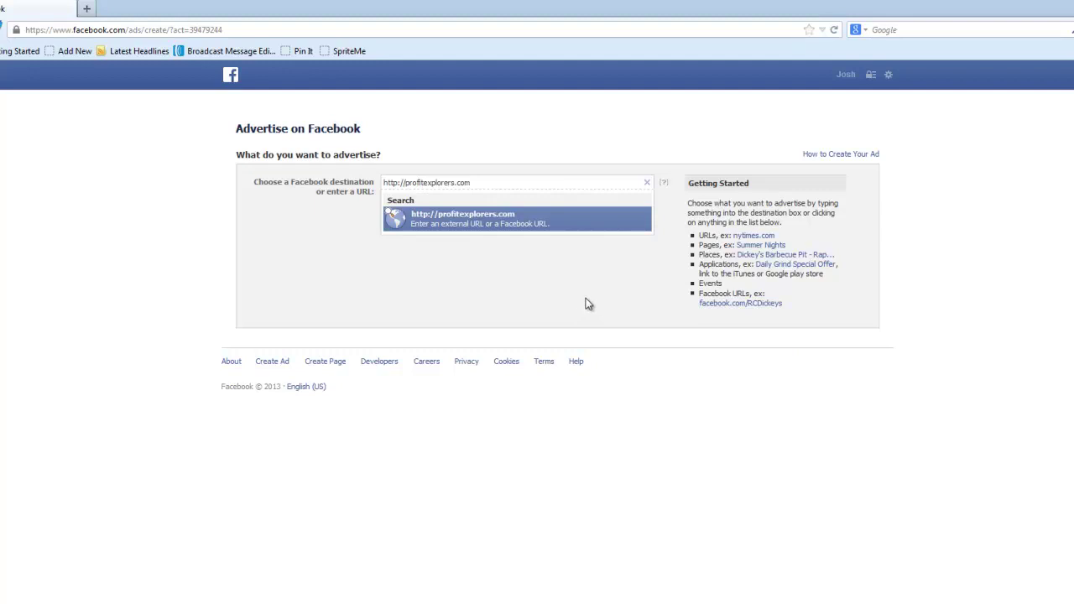
left_click(445, 225)
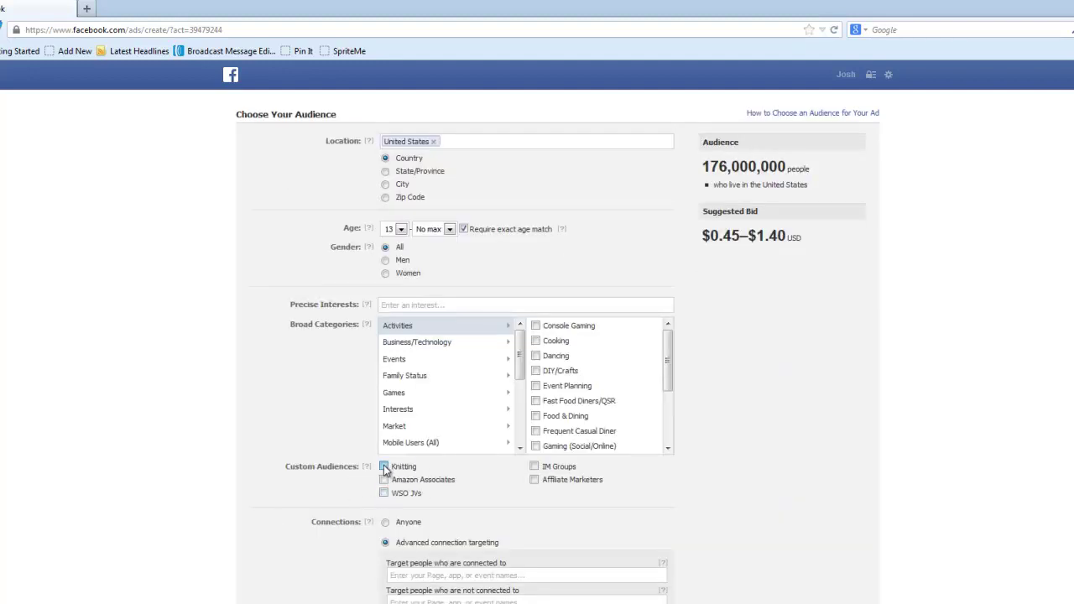
Step: Try the Knitting, WSO JVs and Amazon Associates audiences, leaving only Affiliate Marketers (10,800 people)
left_click(386, 468)
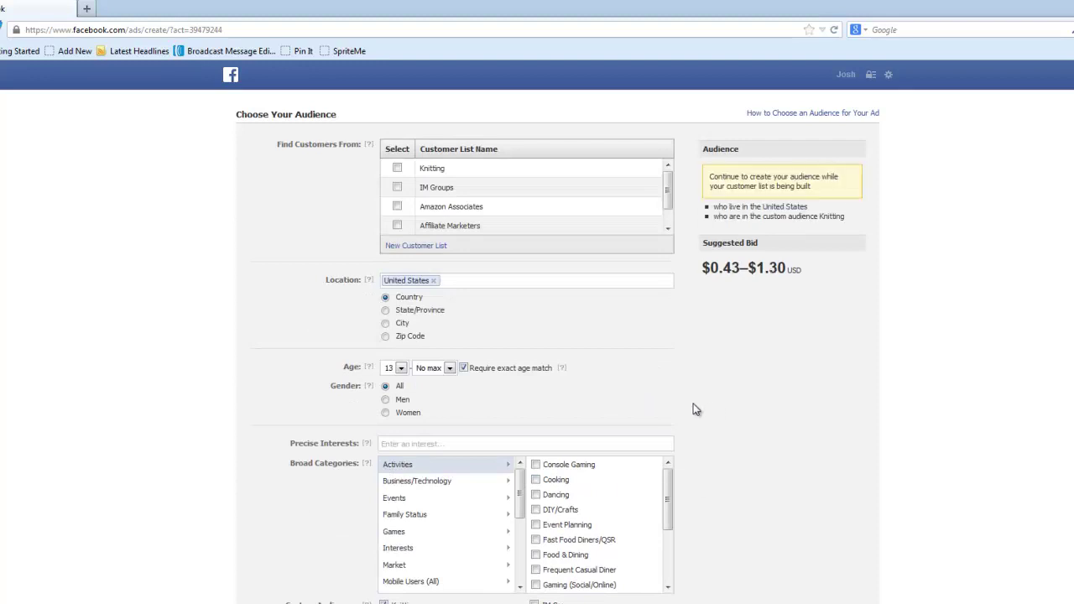
scroll(693, 407, "down", 3)
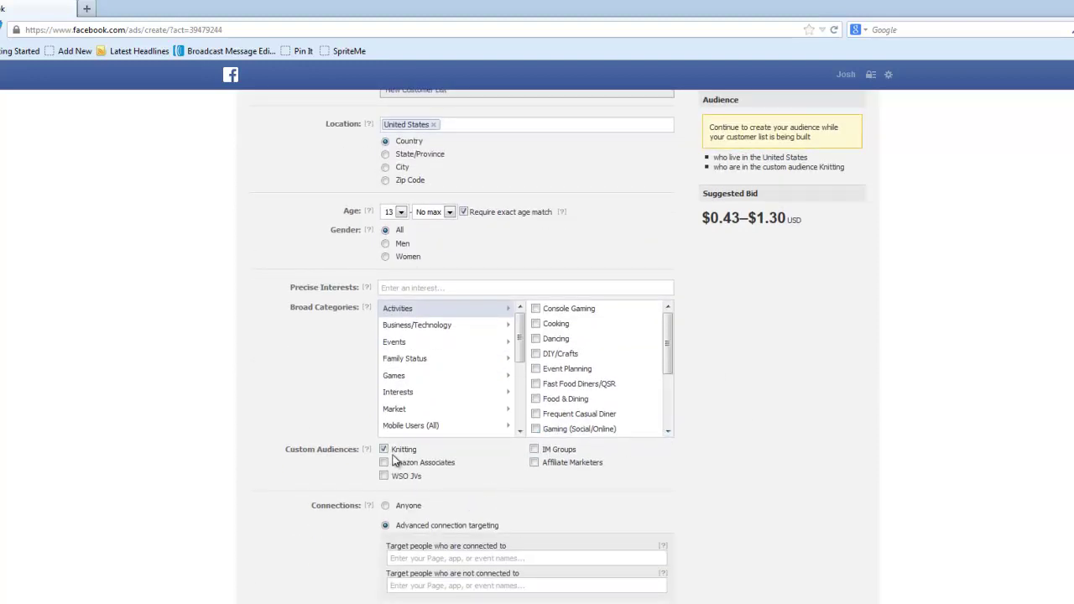
left_click(385, 451)
left_click(384, 477)
left_click(384, 463)
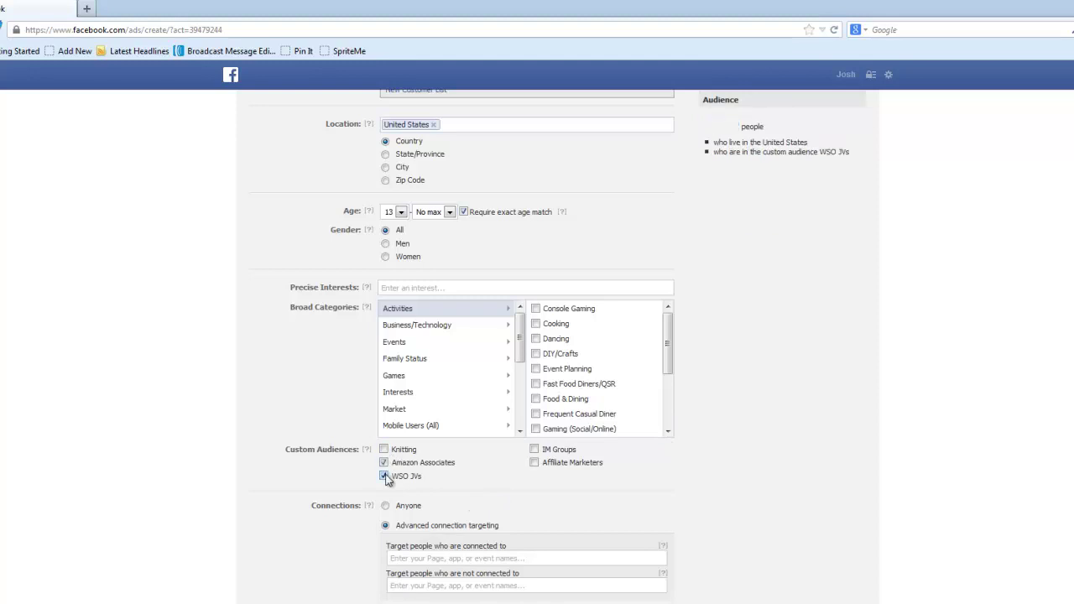
left_click(385, 476)
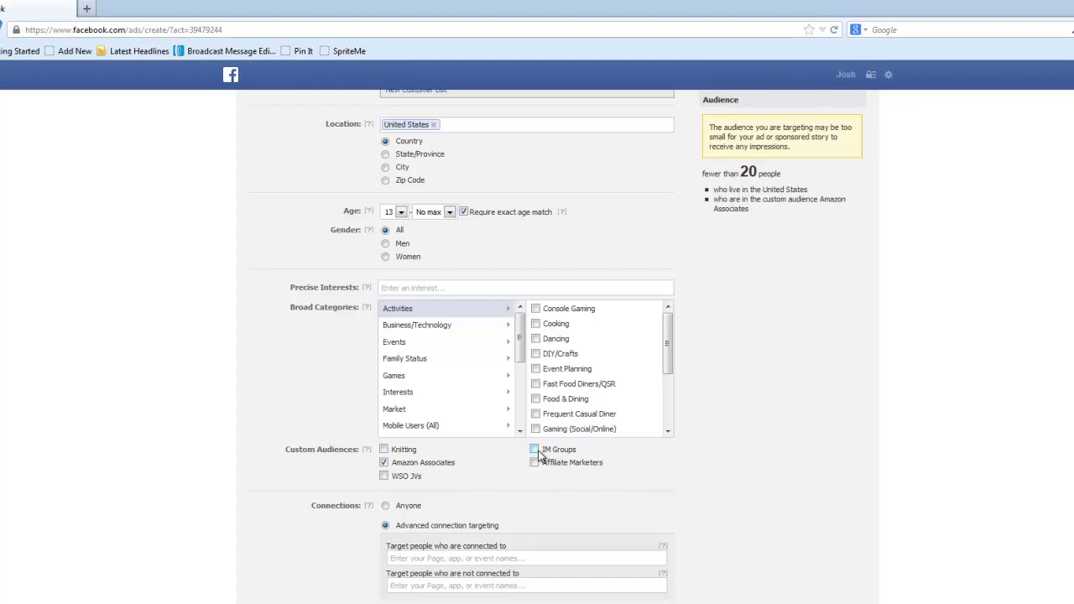
left_click(533, 462)
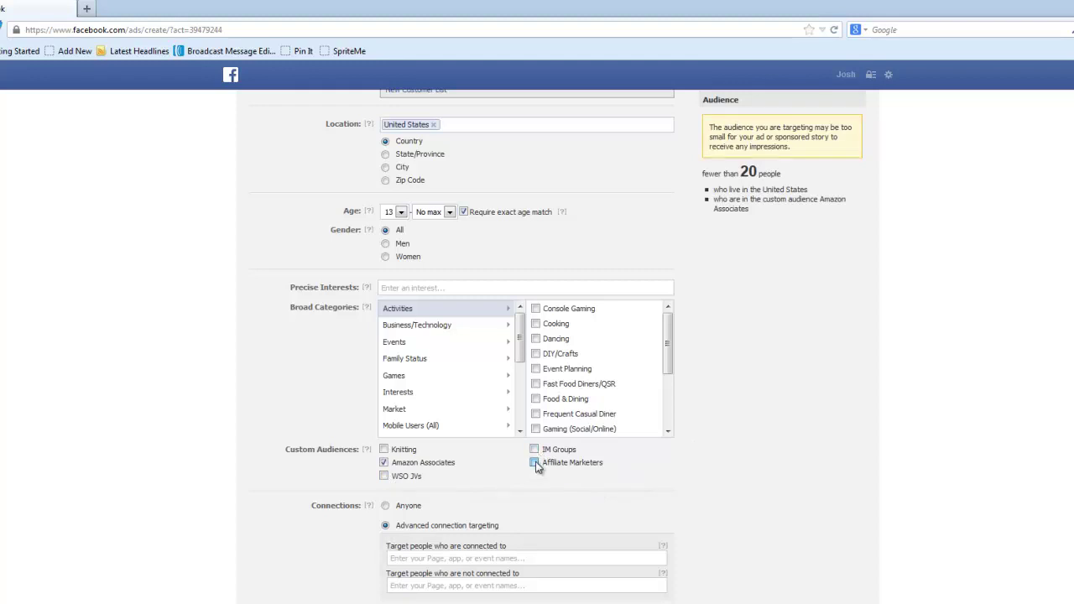
left_click(384, 463)
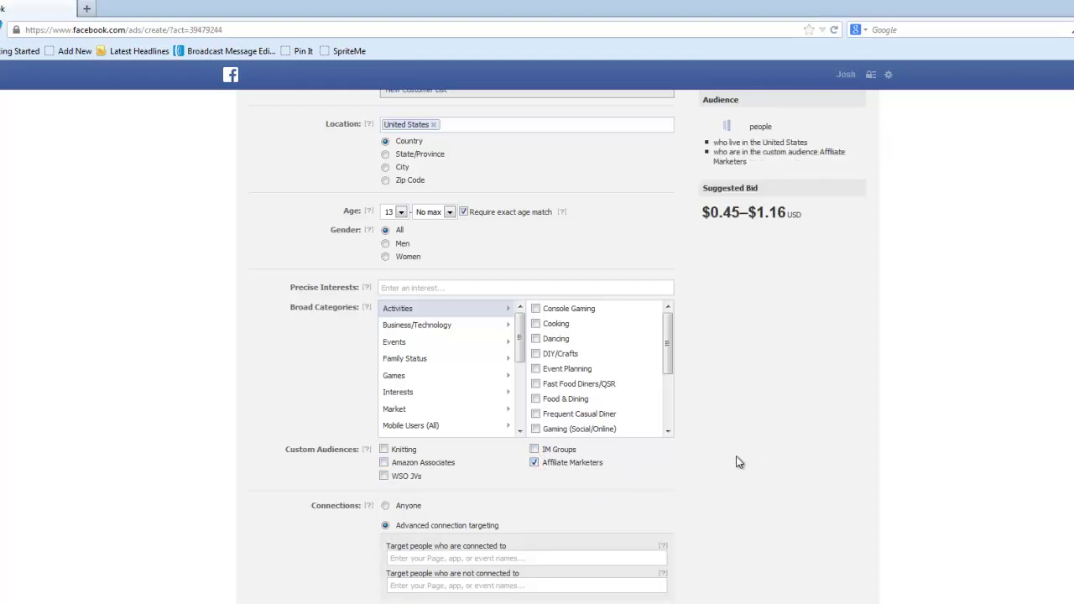
scroll(669, 475, "up", 3)
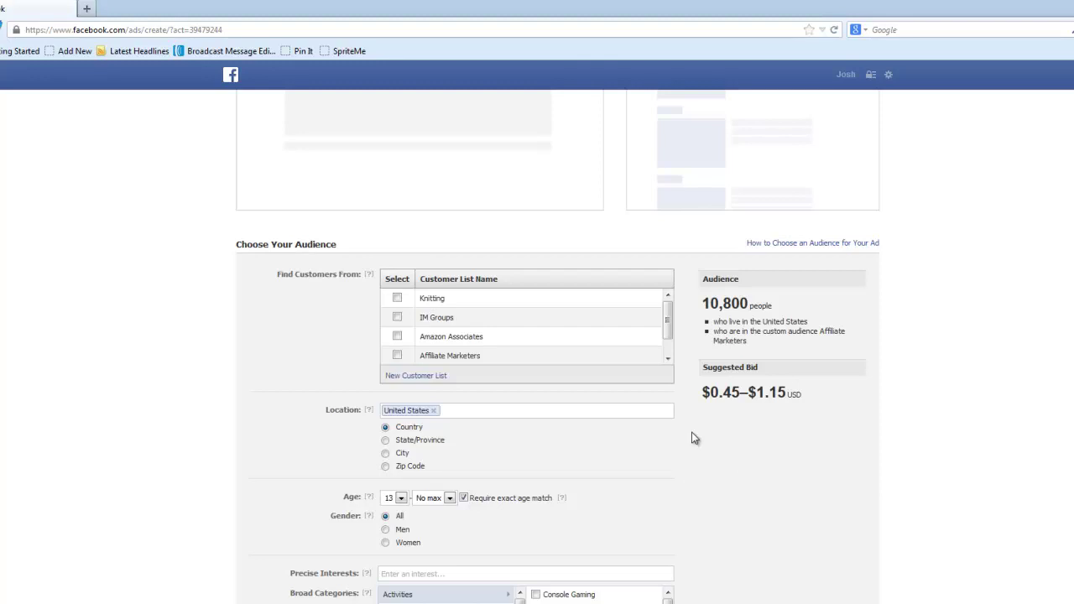
Step: Add United Kingdom as a target location alongside the United States
left_click(481, 411)
type("u")
left_click(484, 425)
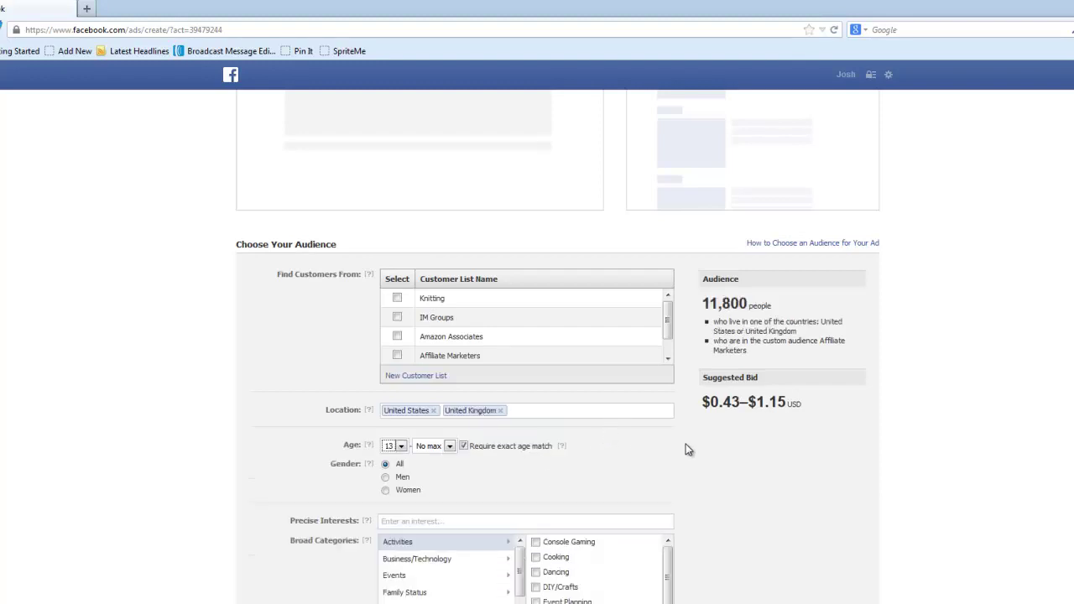
Step: Set the minimum age to 18 and target men only, reaching about 7,600 people
left_click(394, 447)
left_click(389, 510)
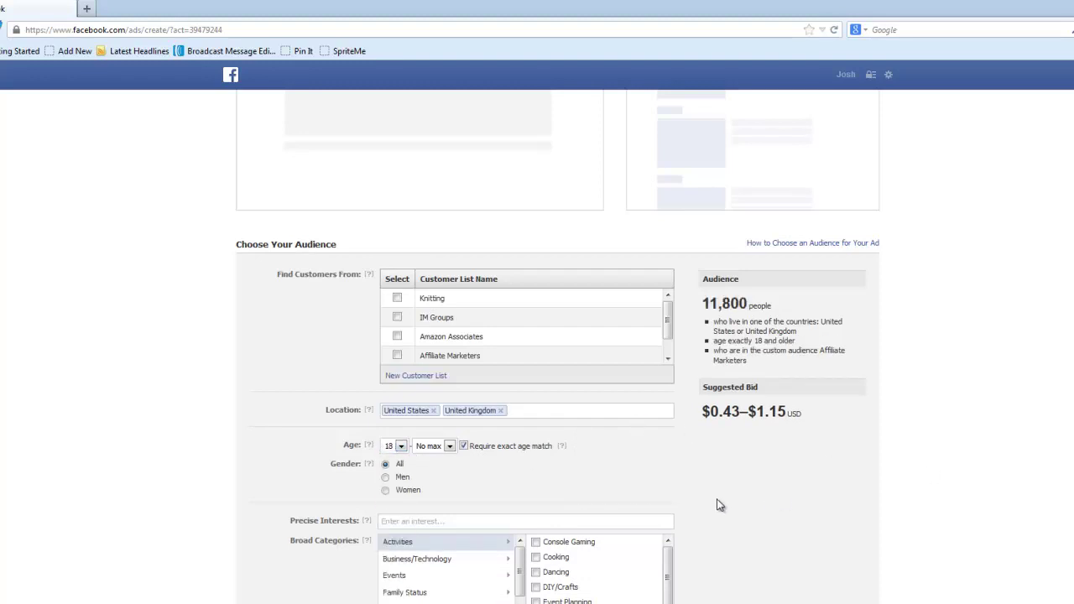
scroll(717, 472, "down", 3)
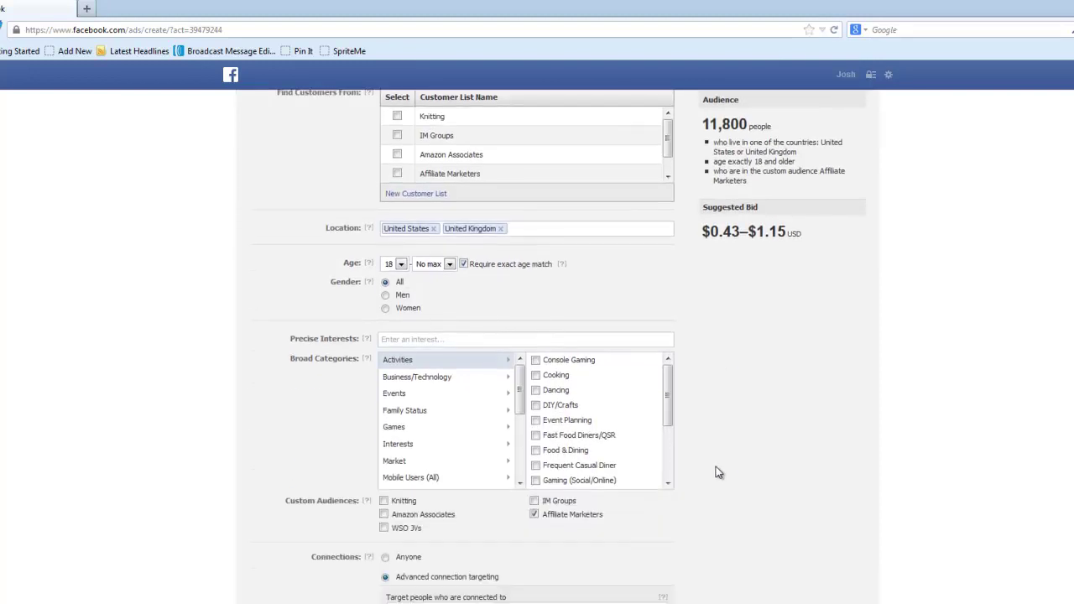
scroll(716, 472, "up", 2)
left_click(385, 425)
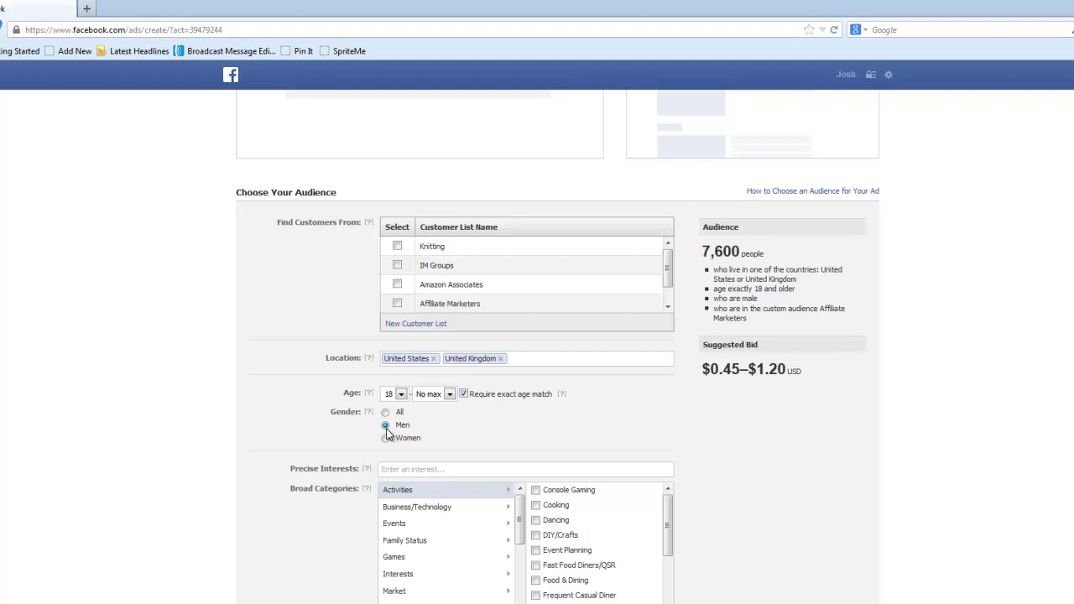
scroll(730, 431, "down", 2)
scroll(730, 431, "down", 5)
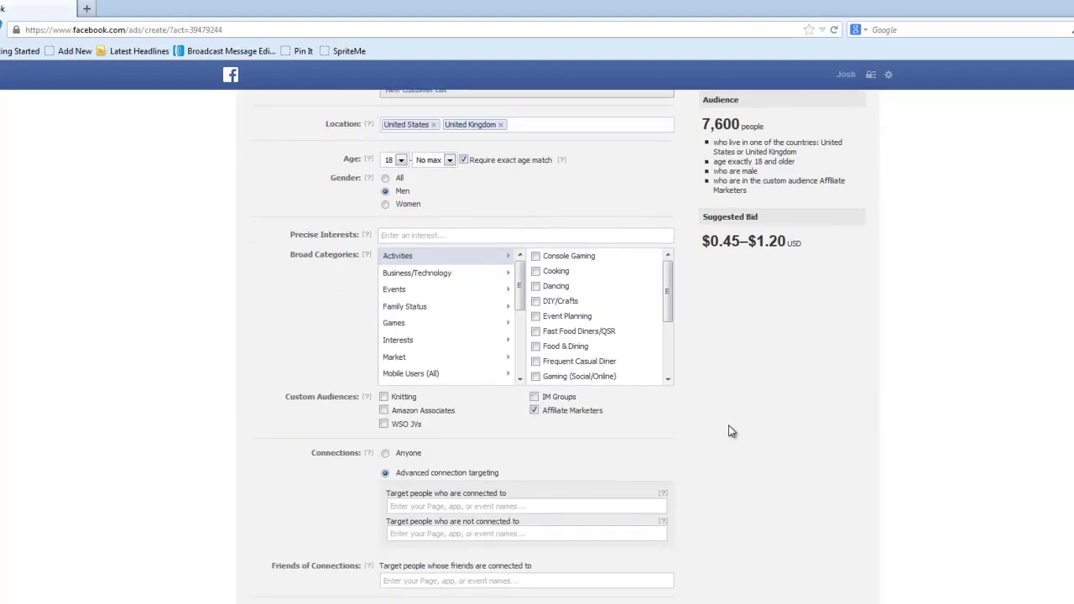
scroll(732, 431, "down", 1)
scroll(730, 432, "up", 10)
scroll(722, 434, "down", 2)
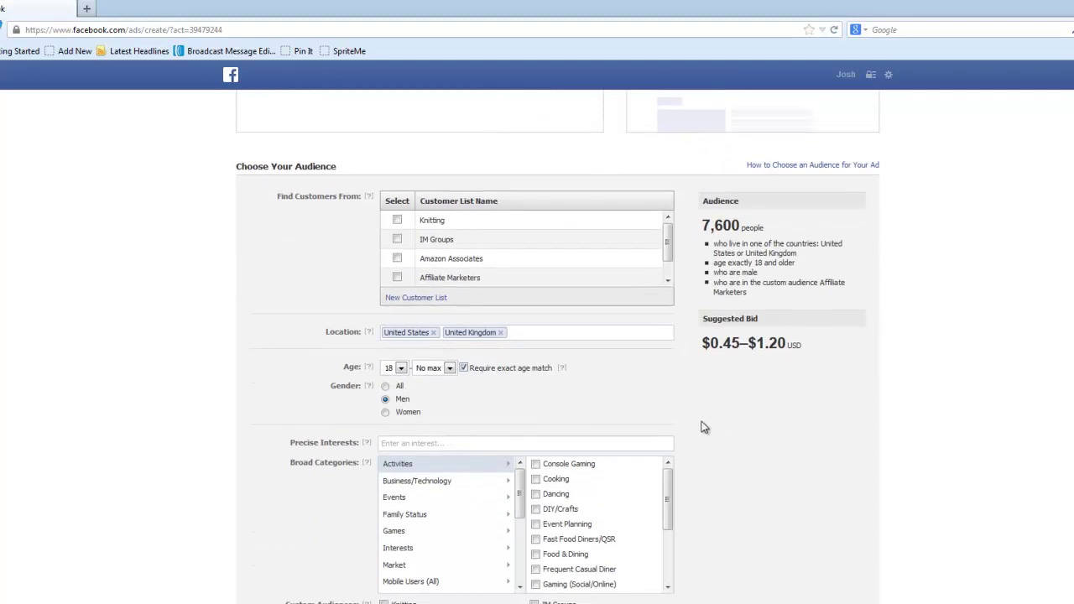
scroll(701, 420, "down", 2)
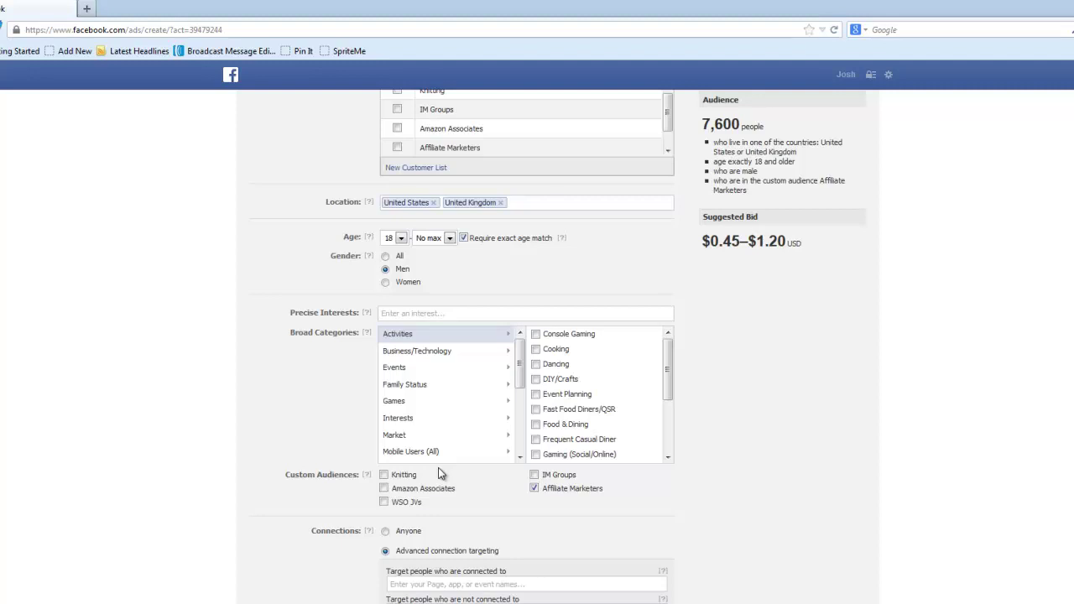
Step: Switch back to Social Lead Freak showing the Knitting and Designs group results (1823 members)
key("alt+Tab")
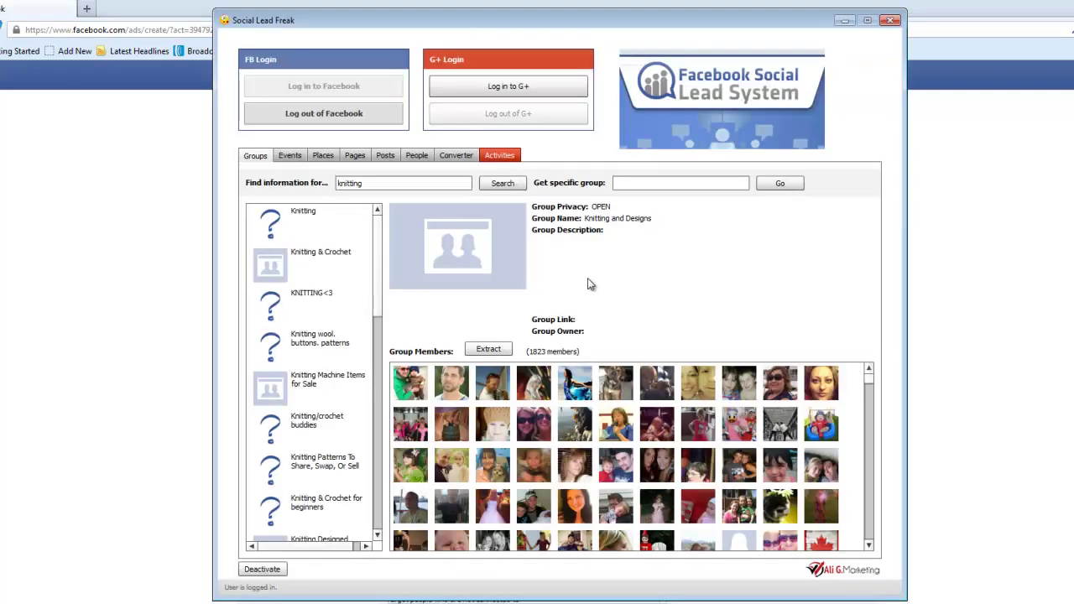